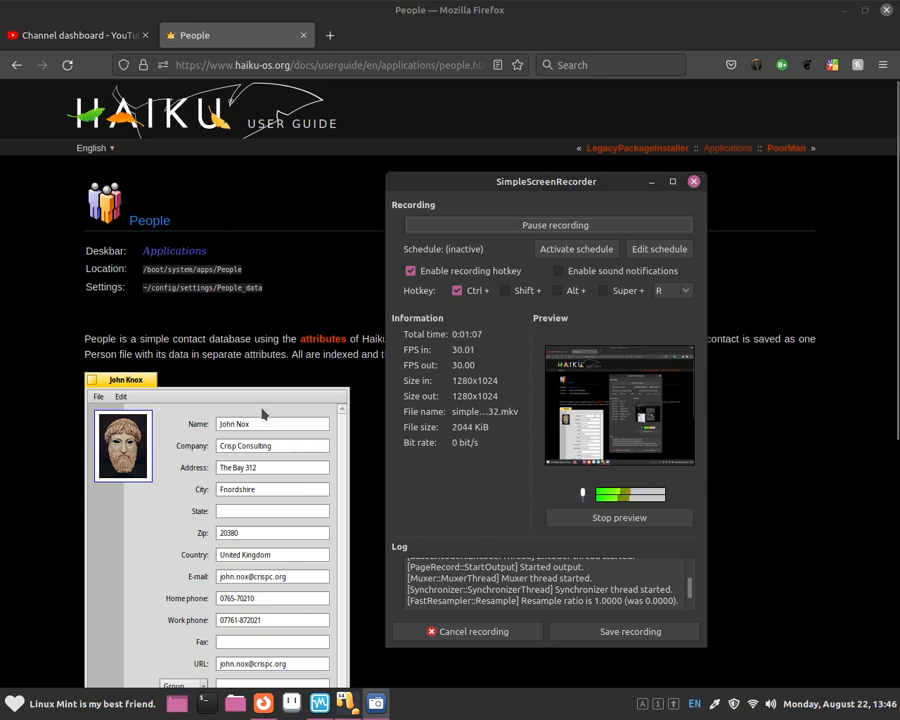
# Bring the Haiku People user-guide page in Firefox to the front.
pyautogui.click(178, 321)
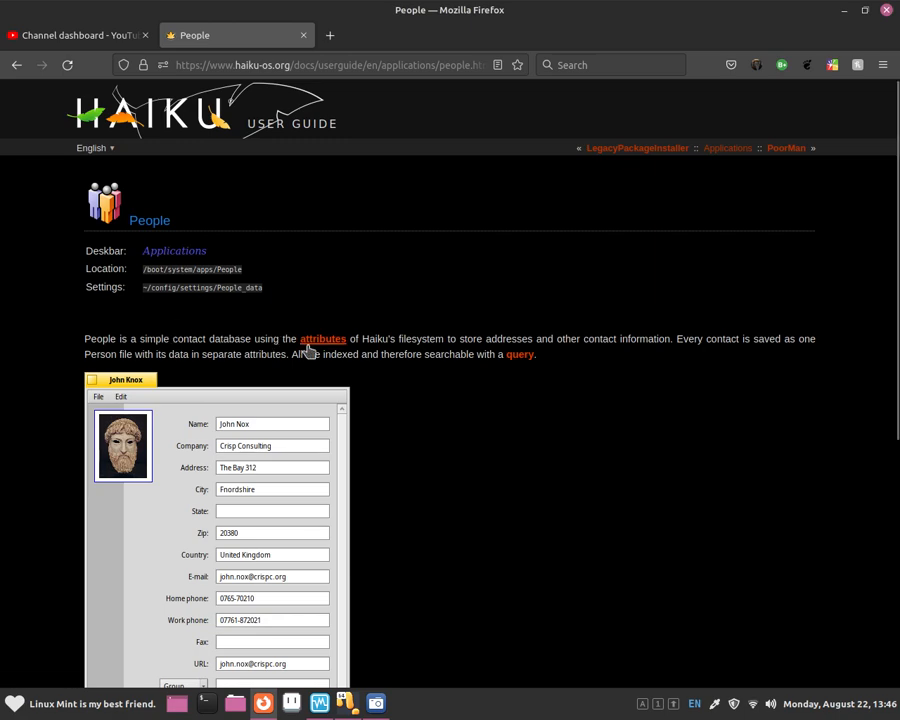
# Scroll through the People guide page, then bring the Haiku virtual machine window forward.
pyautogui.scroll(-2, 257, 355)
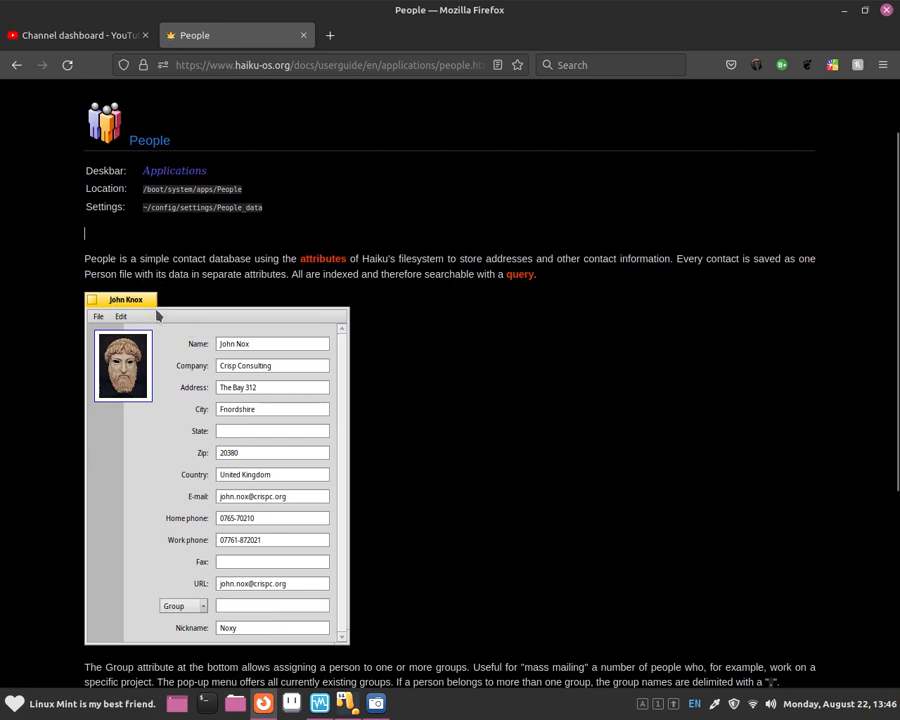
pyautogui.scroll(-2, 165, 288)
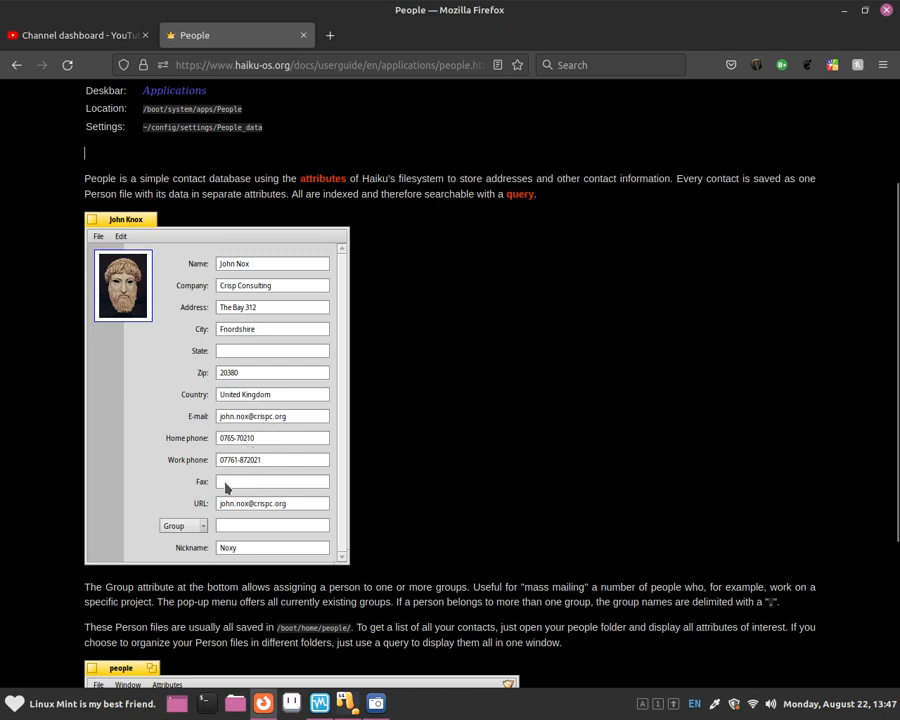
pyautogui.scroll(-3, 255, 505)
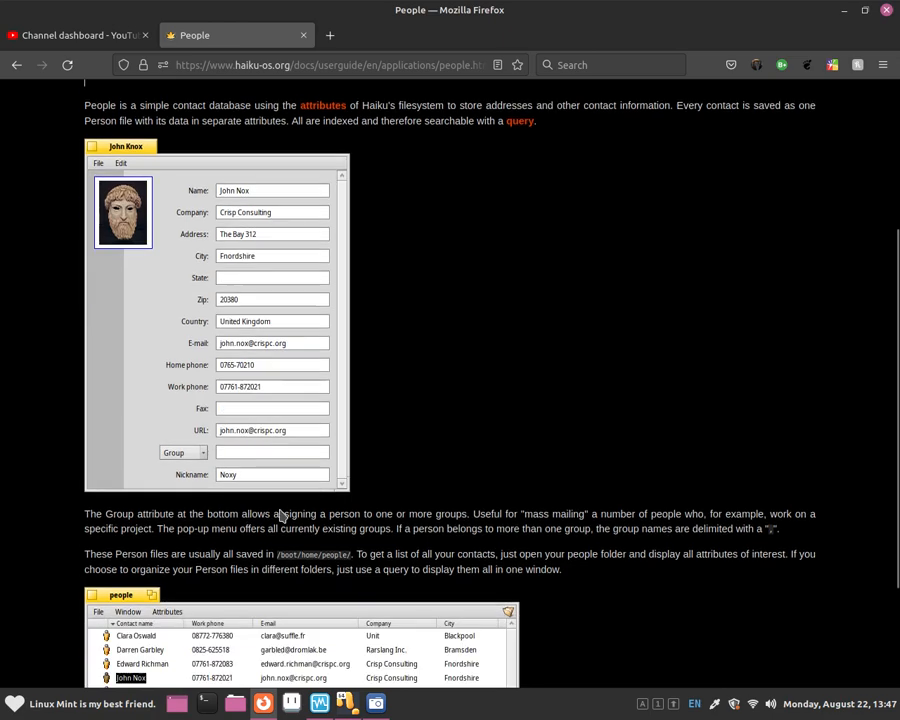
pyautogui.scroll(2, 254, 440)
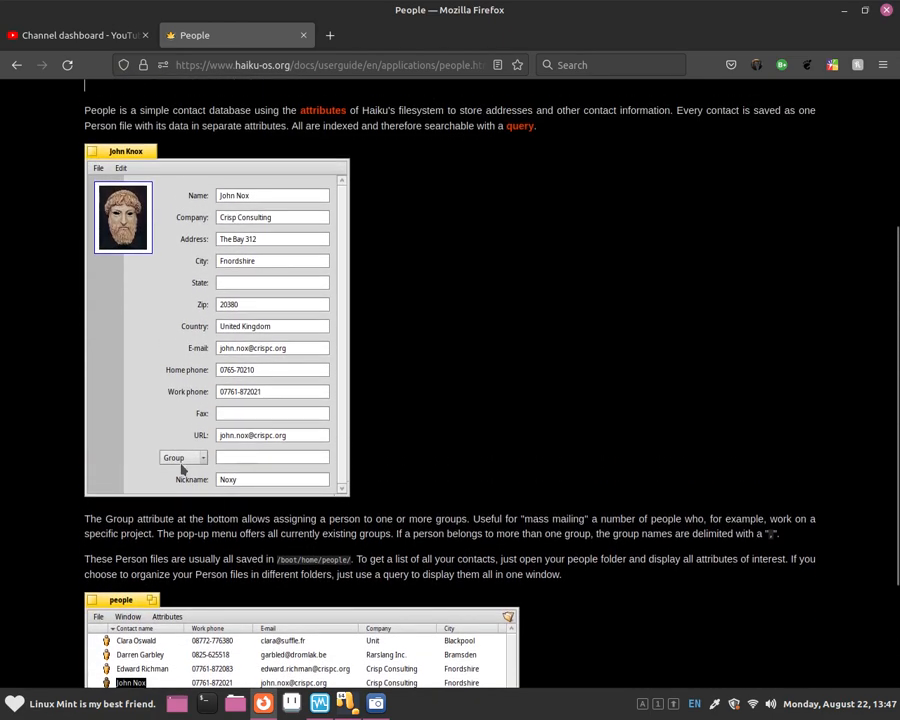
pyautogui.scroll(2, 240, 461)
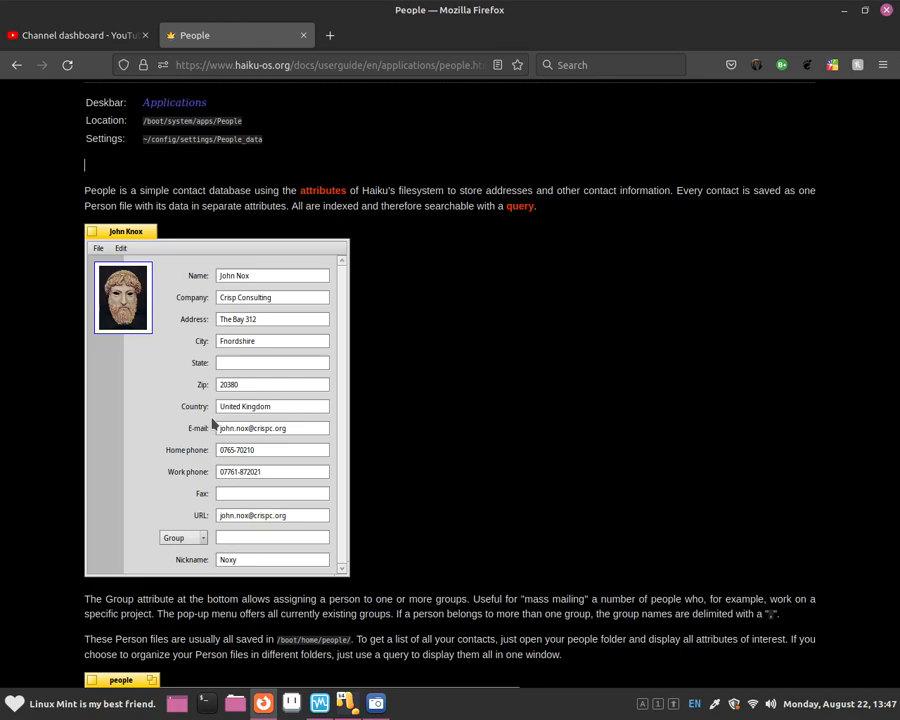
pyautogui.click(340, 706)
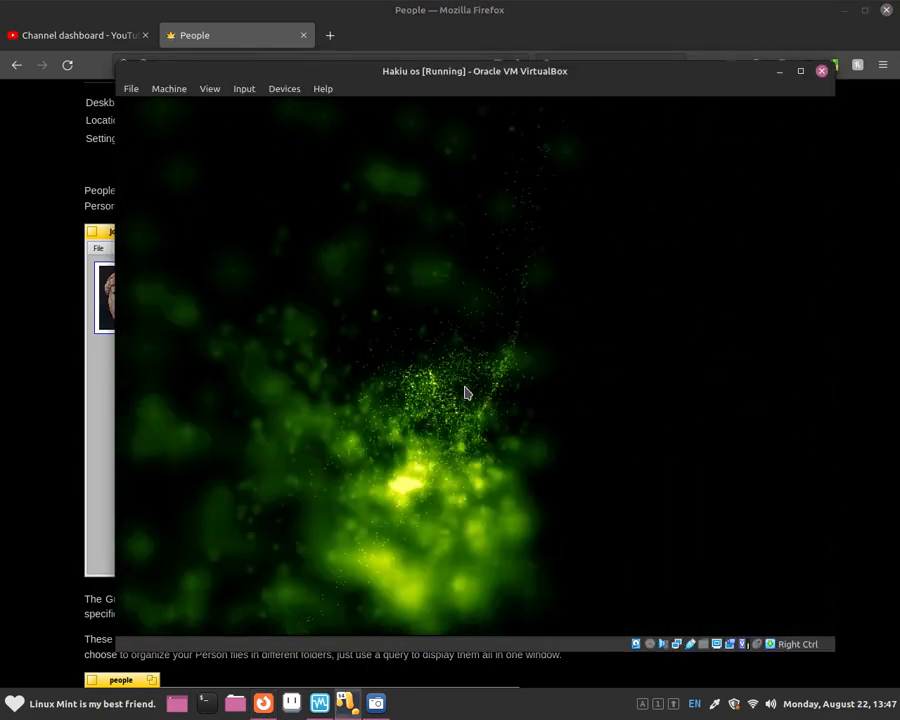
# Unlock the Haiku screen saver and close the leftover New person window.
pyautogui.moveTo(341, 579)
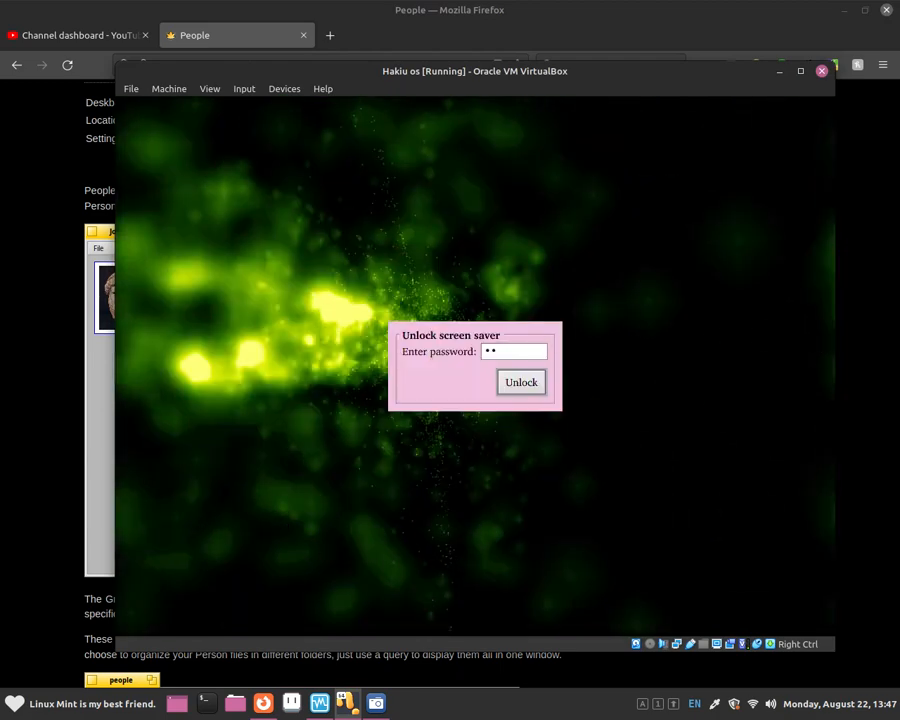
pyautogui.click(535, 378)
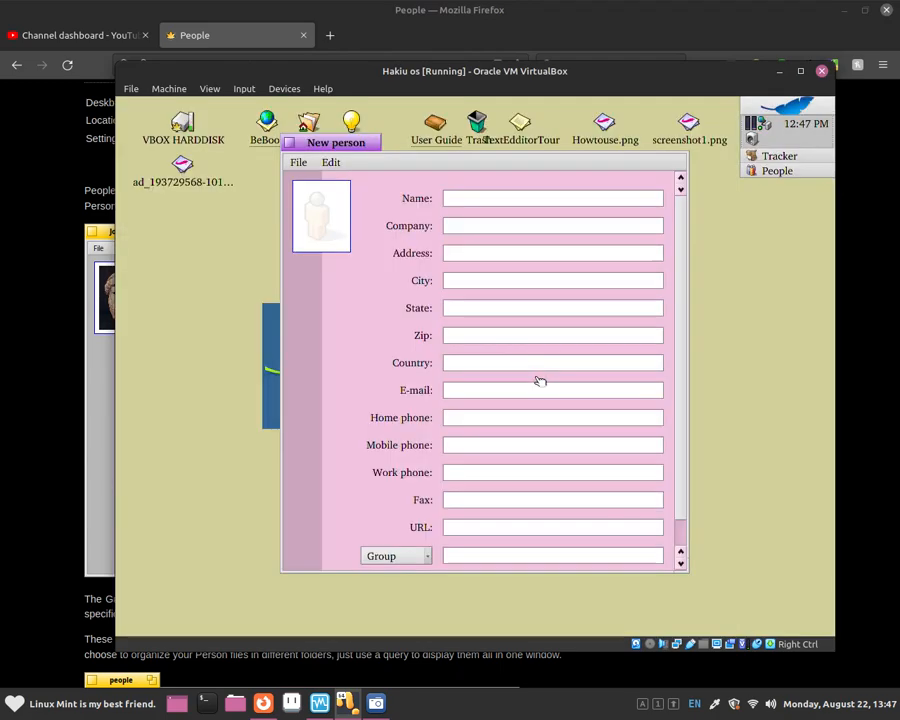
pyautogui.click(289, 143)
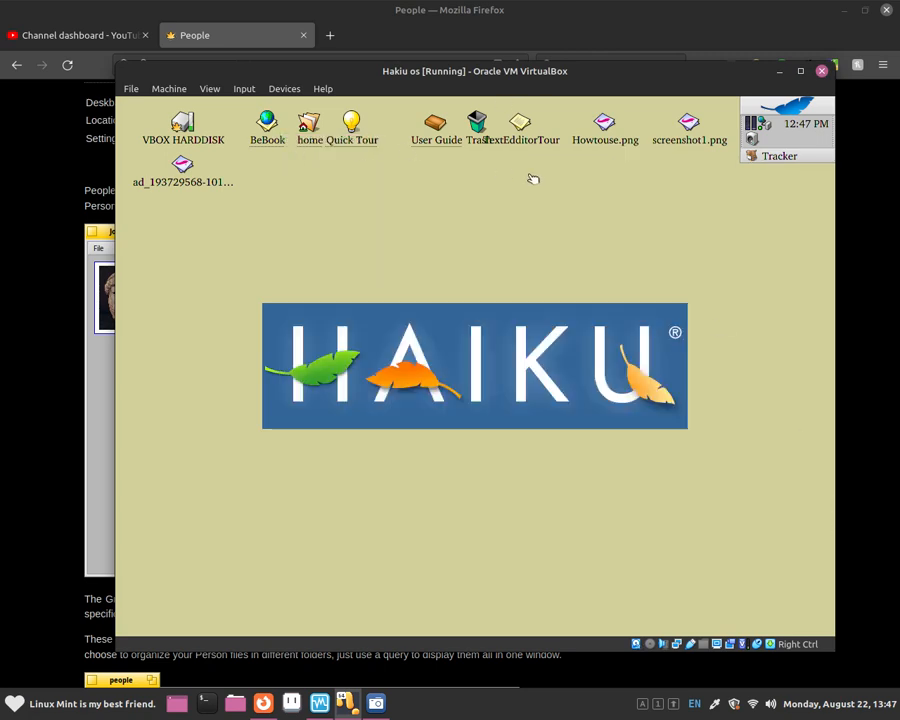
# Launch People from the Deskbar Applications menu.
pyautogui.click(788, 106)
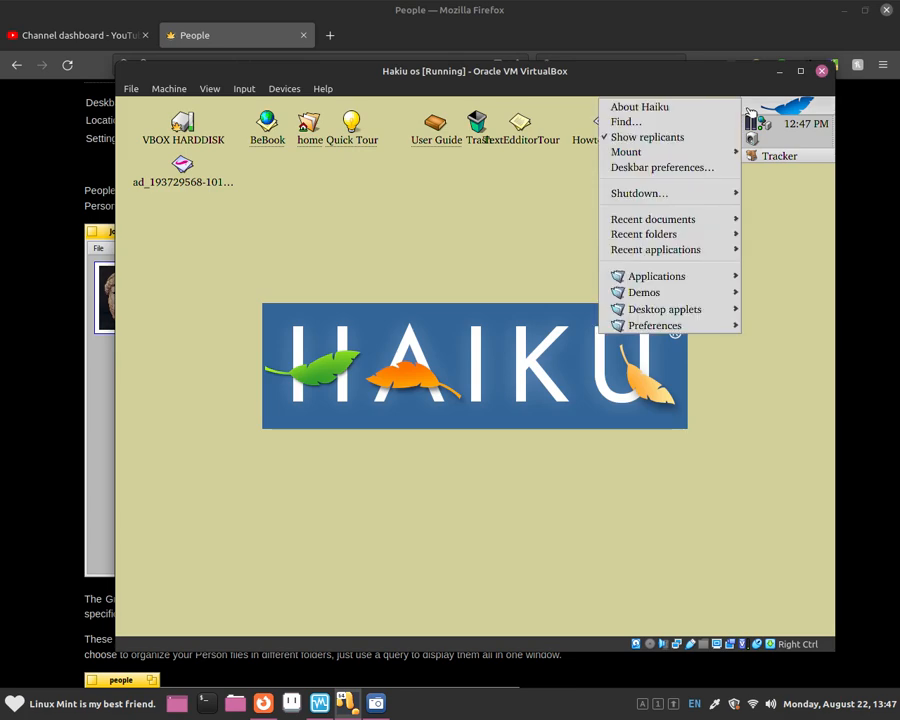
pyautogui.moveTo(658, 252)
pyautogui.moveTo(659, 276)
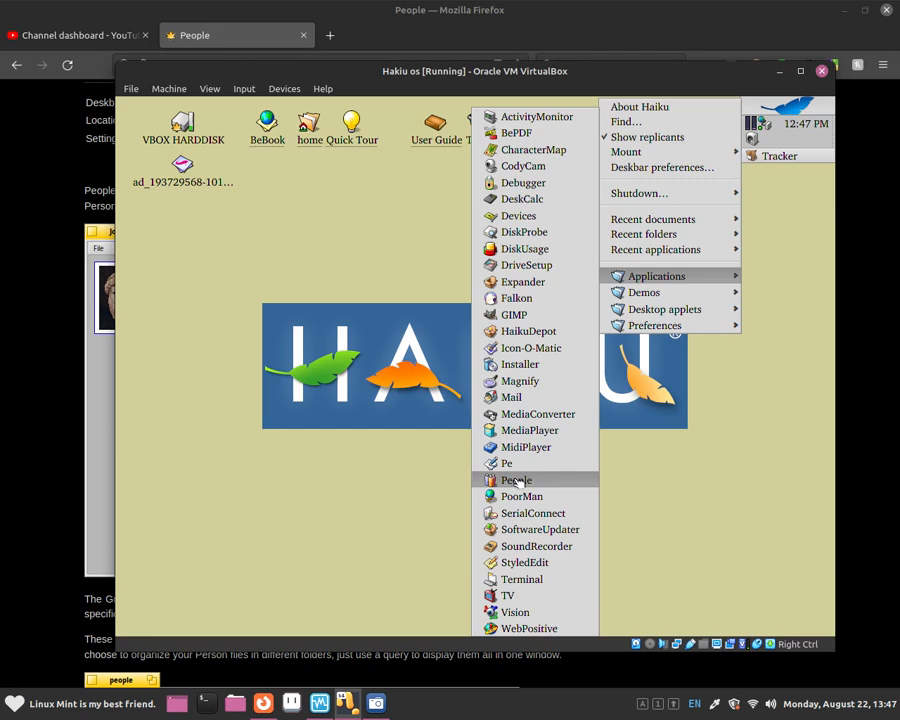
pyautogui.click(517, 481)
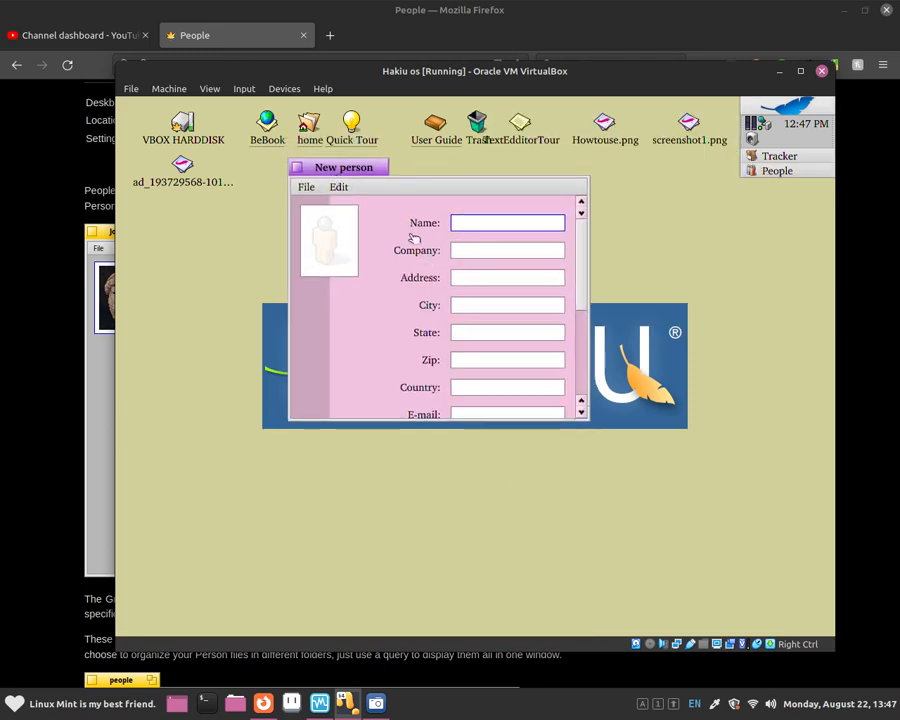
# Enlarge the New person window so every field down to Group is visible.
pyautogui.scroll(-1, 586, 416)
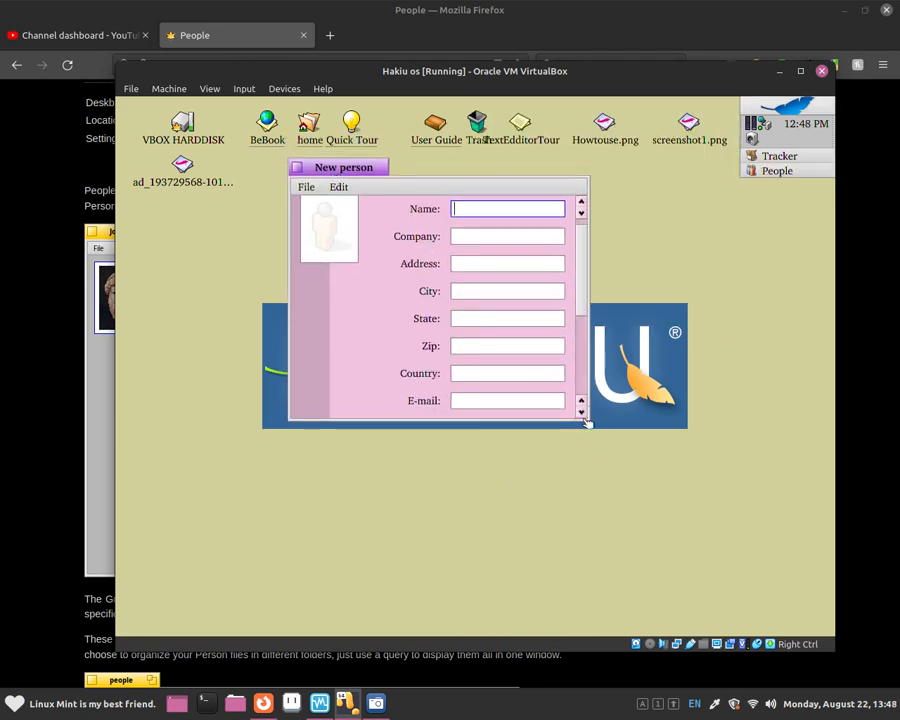
pyautogui.scroll(1, 586, 310)
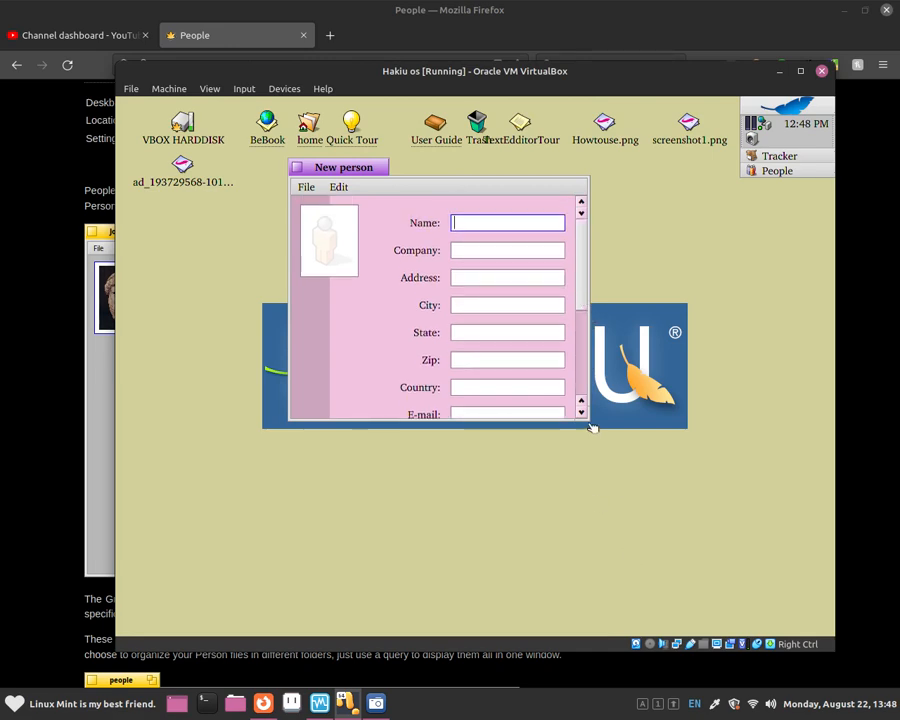
pyautogui.moveTo(592, 427); pyautogui.dragTo(687, 601)
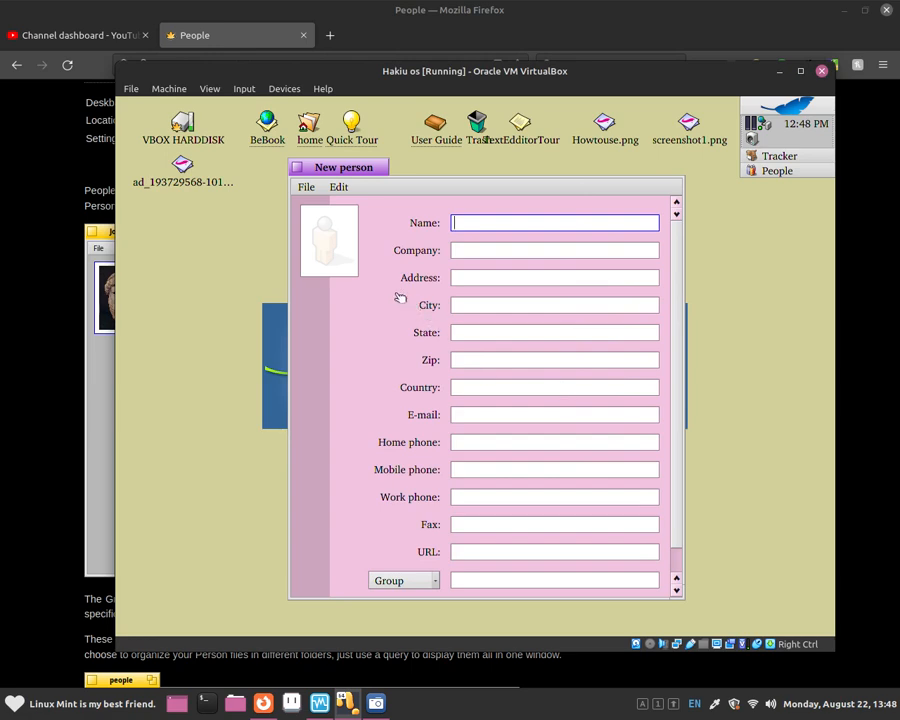
# Attempt Save as over the existing contact file, dismiss the replace alert, and open home.
pyautogui.click(307, 187)
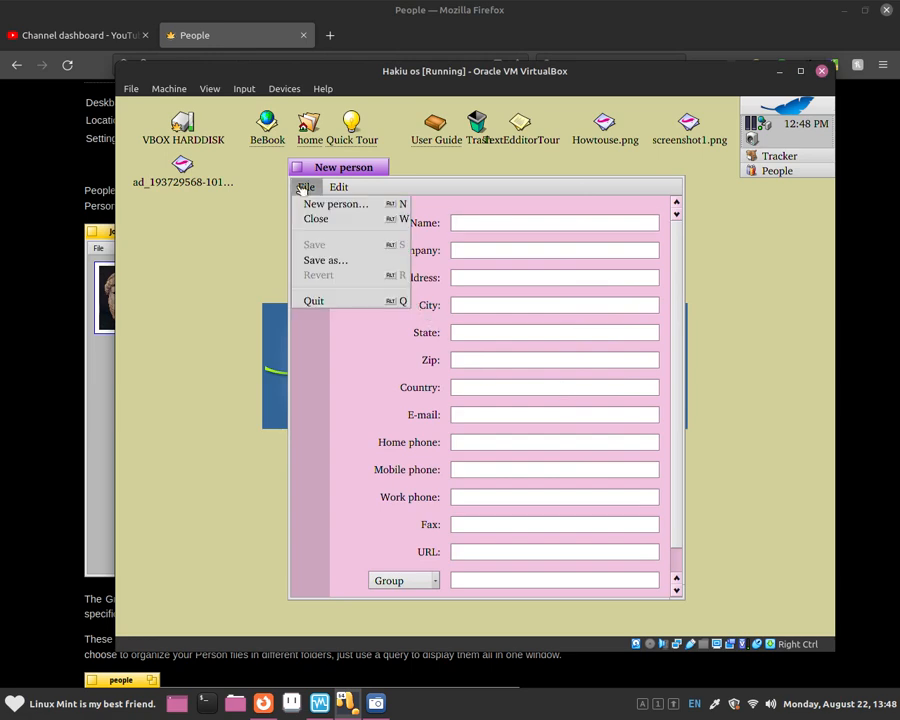
pyautogui.click(320, 258)
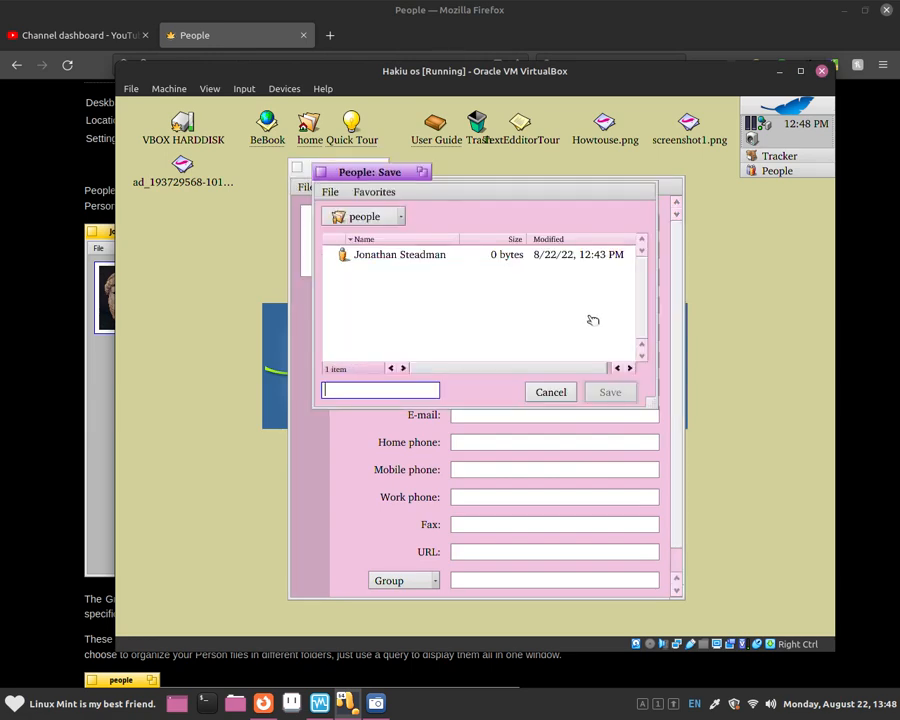
pyautogui.doubleClick(347, 256)
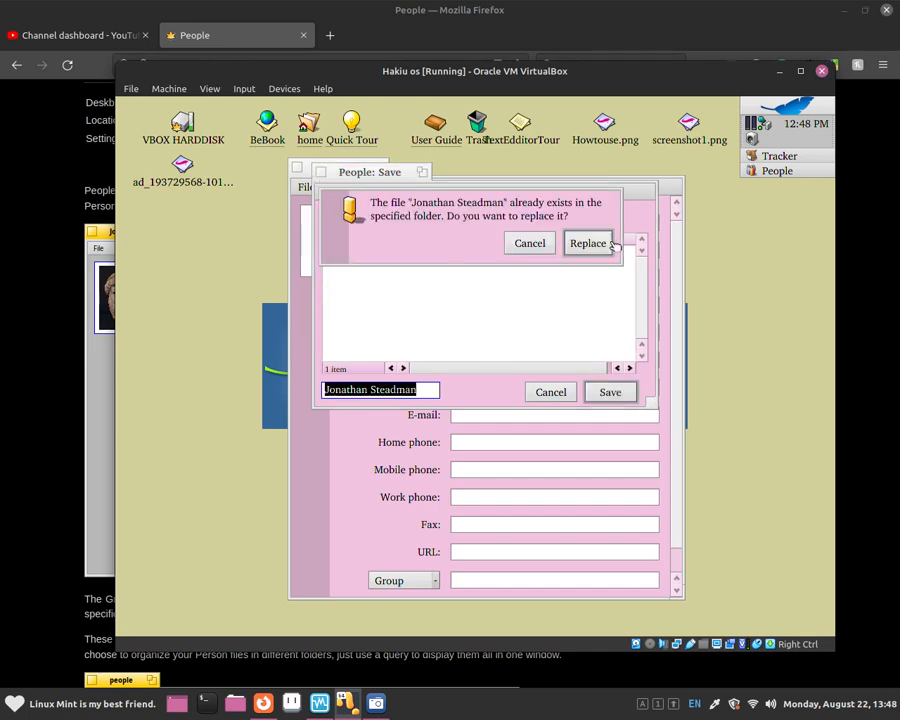
pyautogui.click(585, 243)
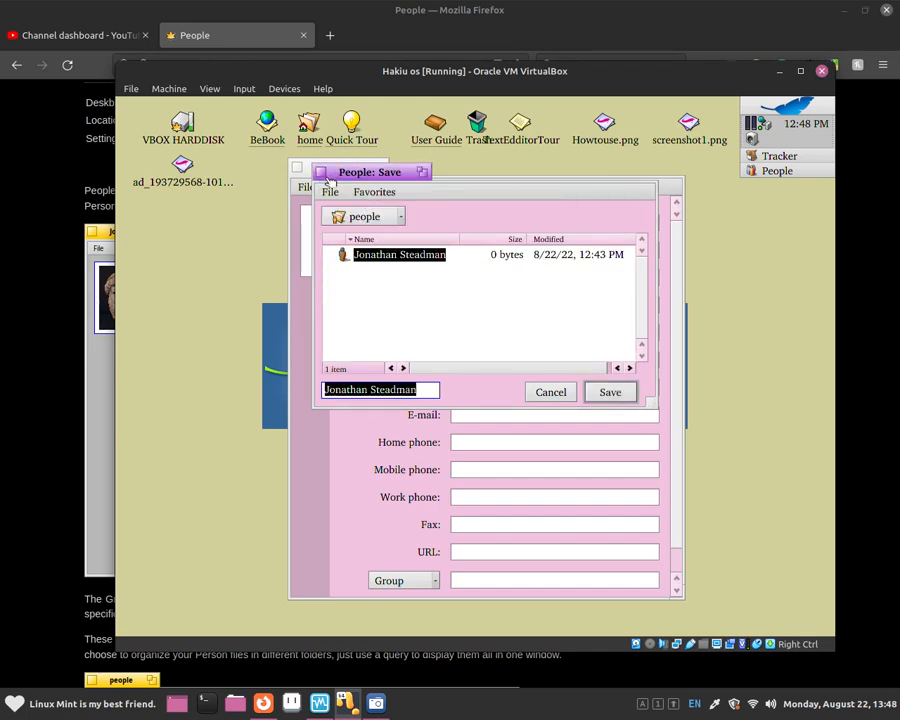
pyautogui.doubleClick(308, 128)
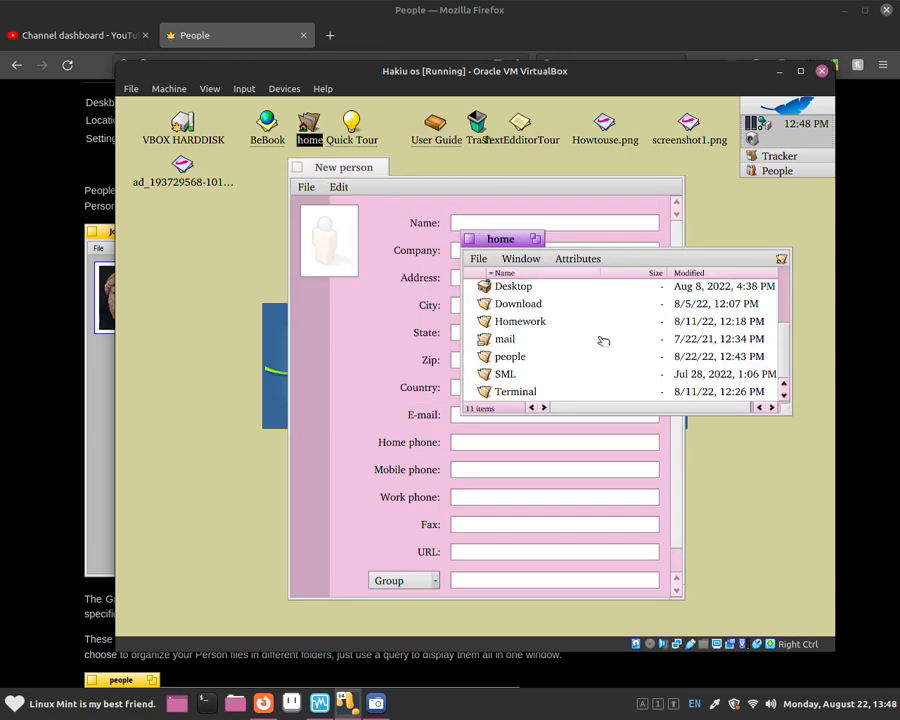
pyautogui.scroll(-1, 603, 340)
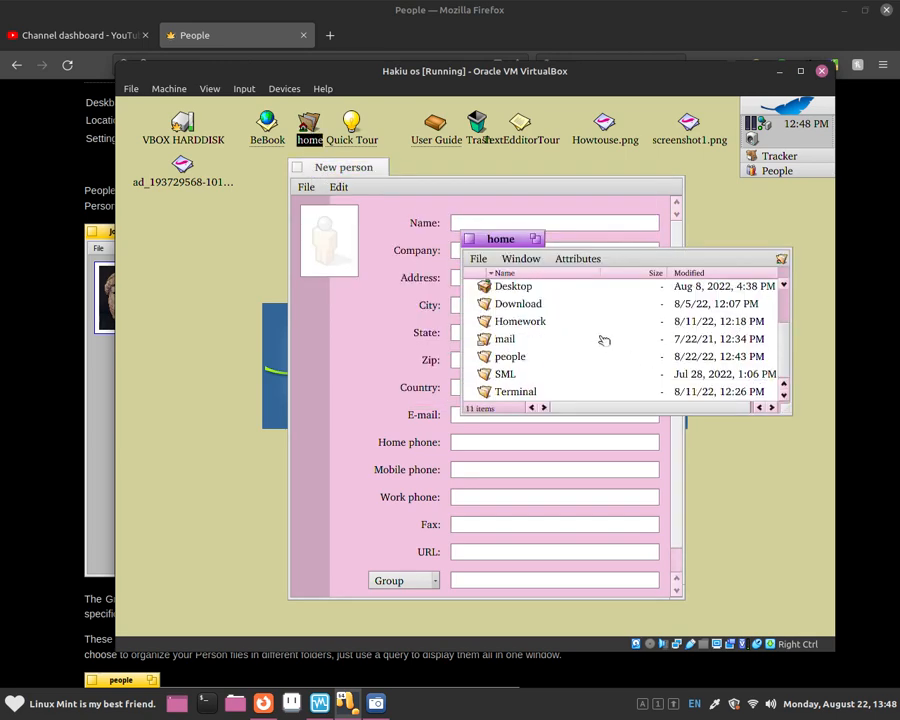
pyautogui.click(527, 358)
pyautogui.doubleClick(527, 358)
pyautogui.doubleClick(528, 300)
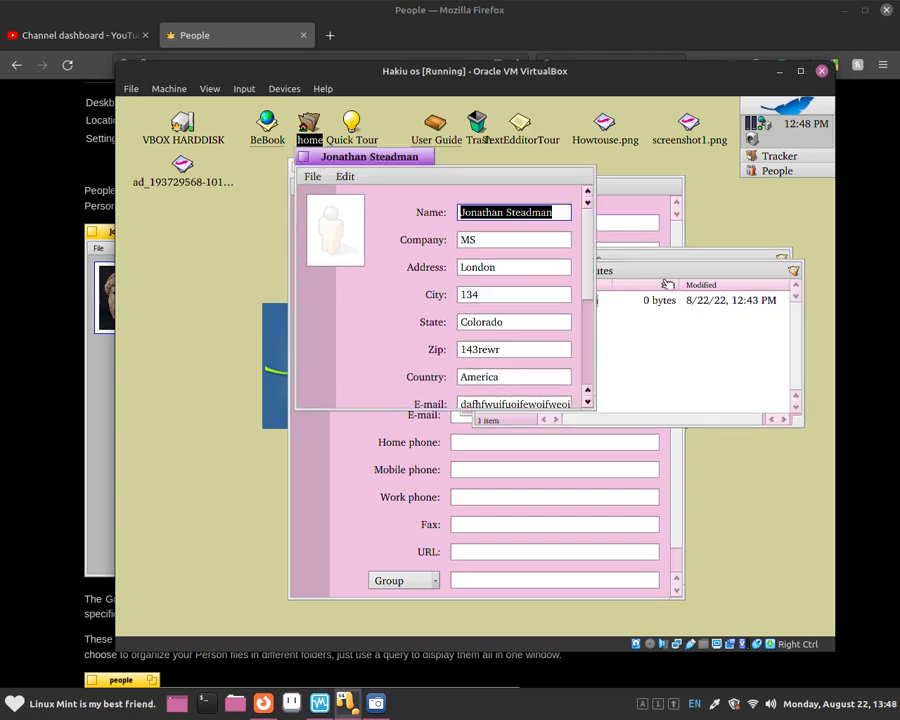
pyautogui.moveTo(587, 276); pyautogui.dragTo(565, 288)
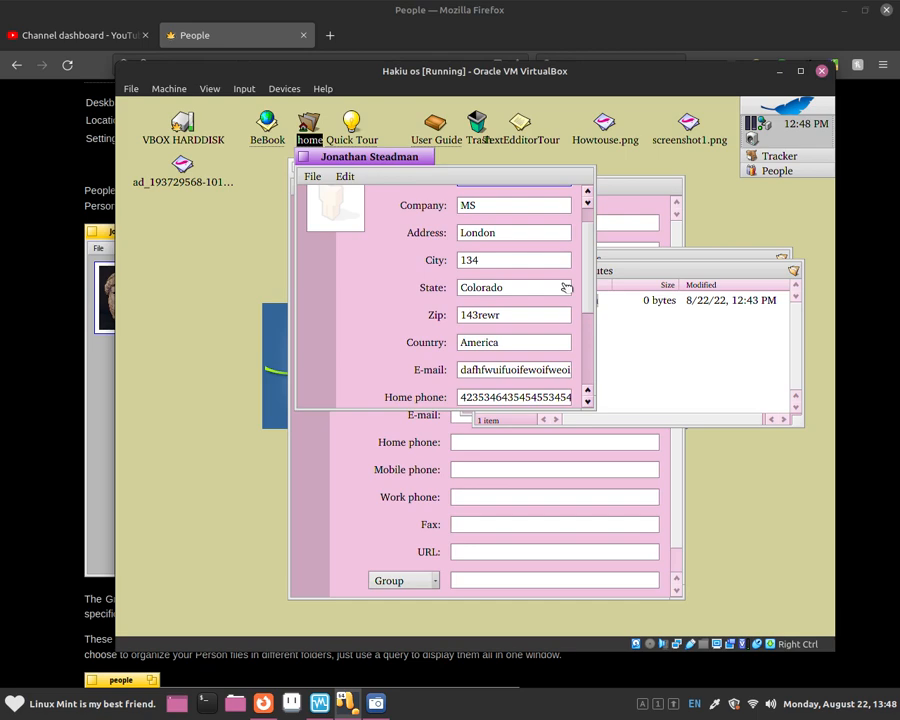
pyautogui.moveTo(565, 288); pyautogui.dragTo(568, 384)
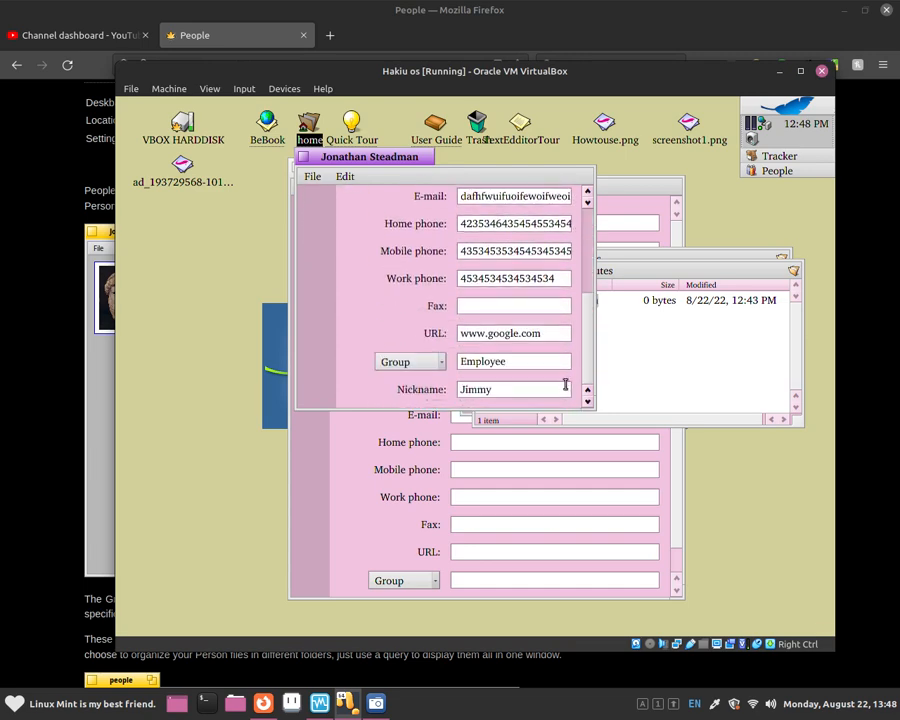
pyautogui.click(303, 157)
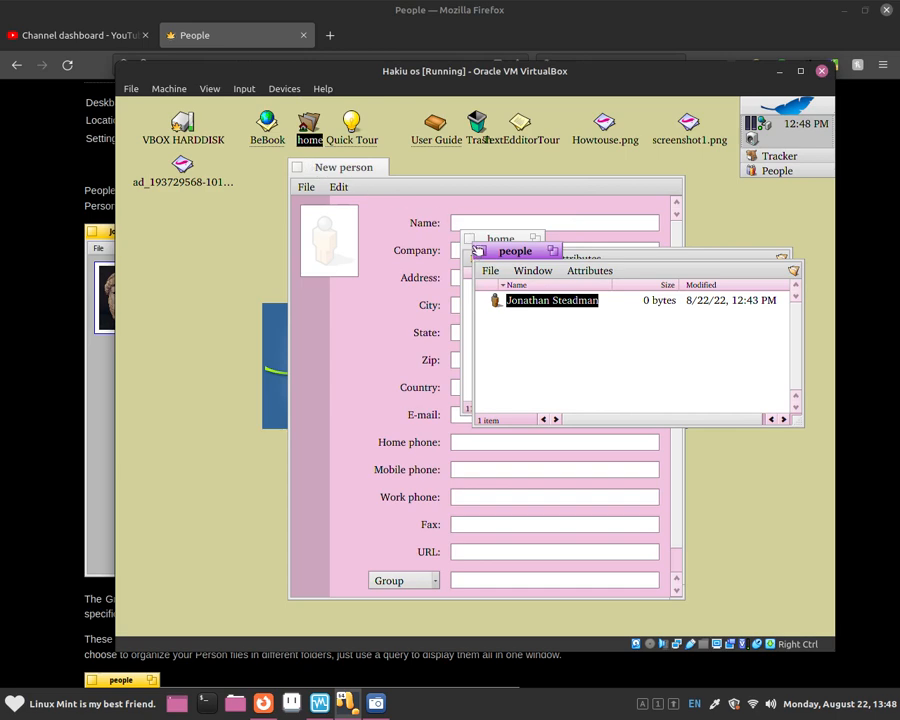
pyautogui.click(480, 251)
pyautogui.click(471, 238)
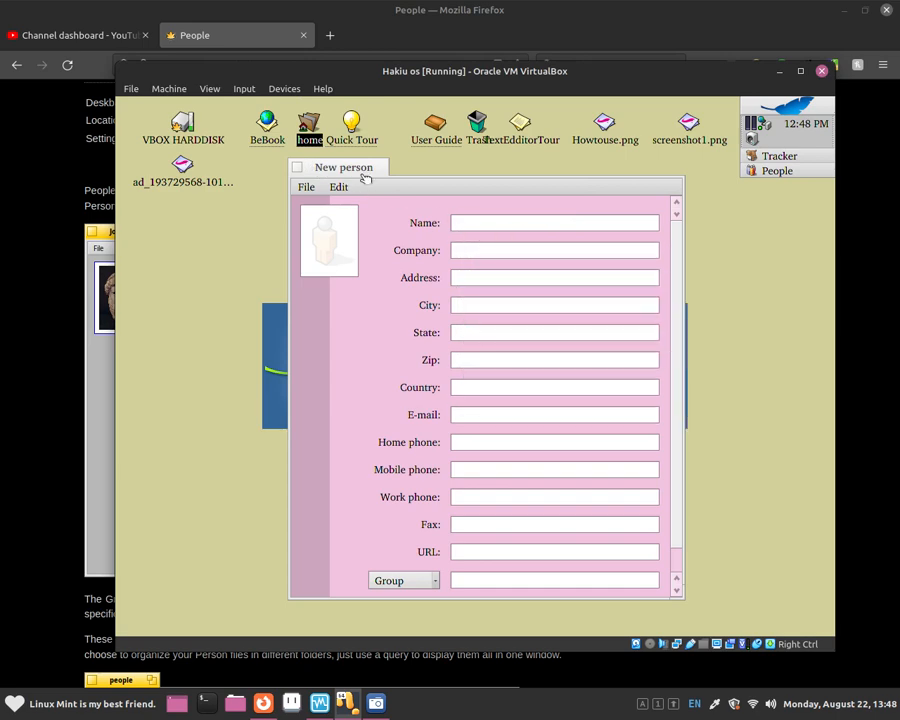
# Bring the person card forward and choose Load image… from the photo's context menu.
pyautogui.moveTo(366, 176); pyautogui.dragTo(364, 170)
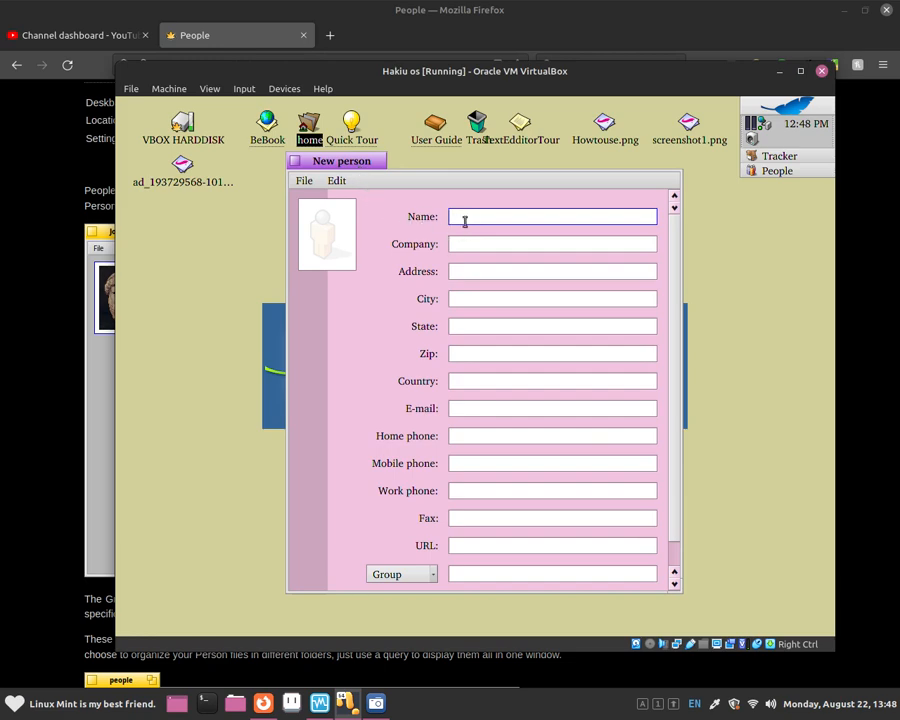
pyautogui.click(303, 180)
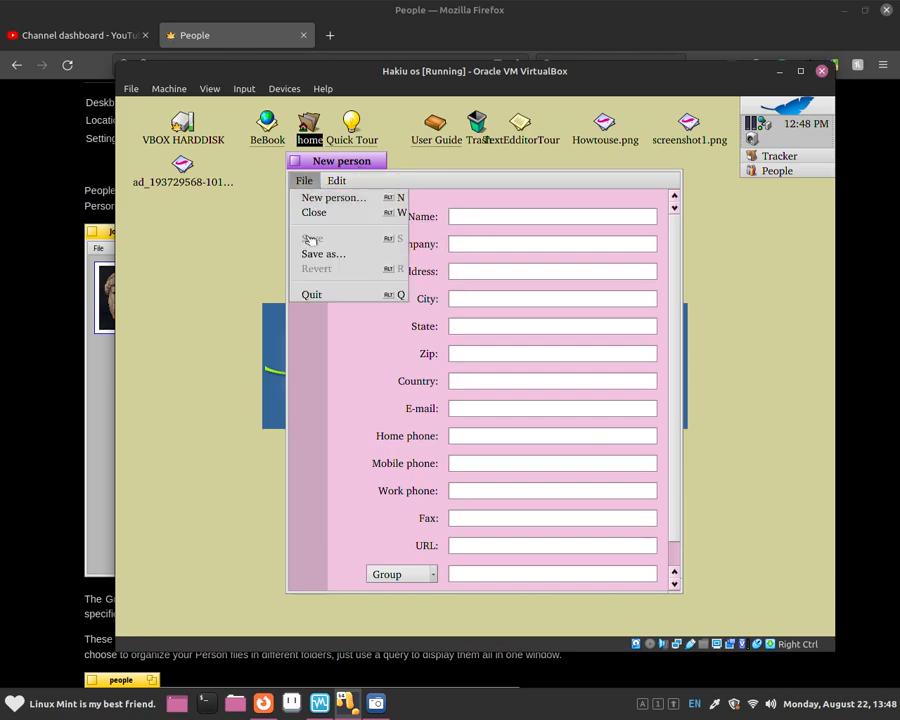
pyautogui.click(331, 309)
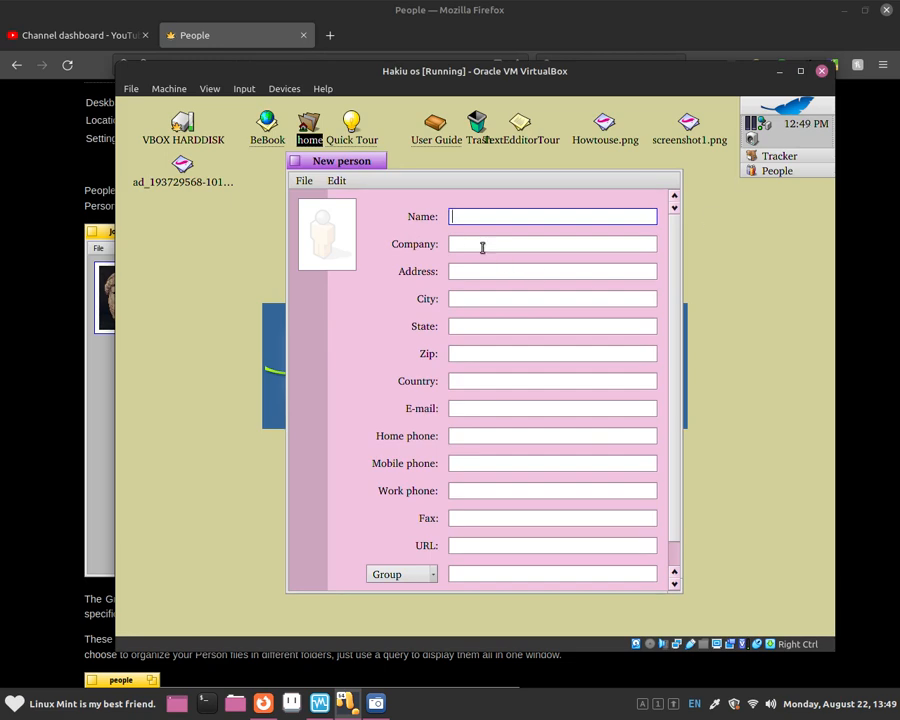
pyautogui.rightClick(322, 230)
pyautogui.press('Escape')
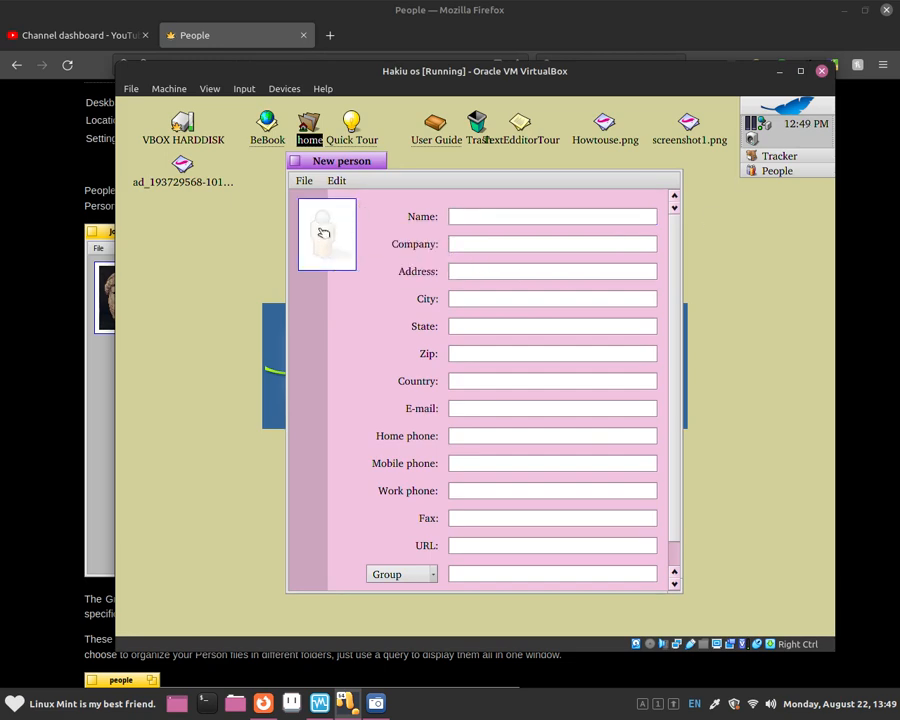
pyautogui.rightClick(322, 232)
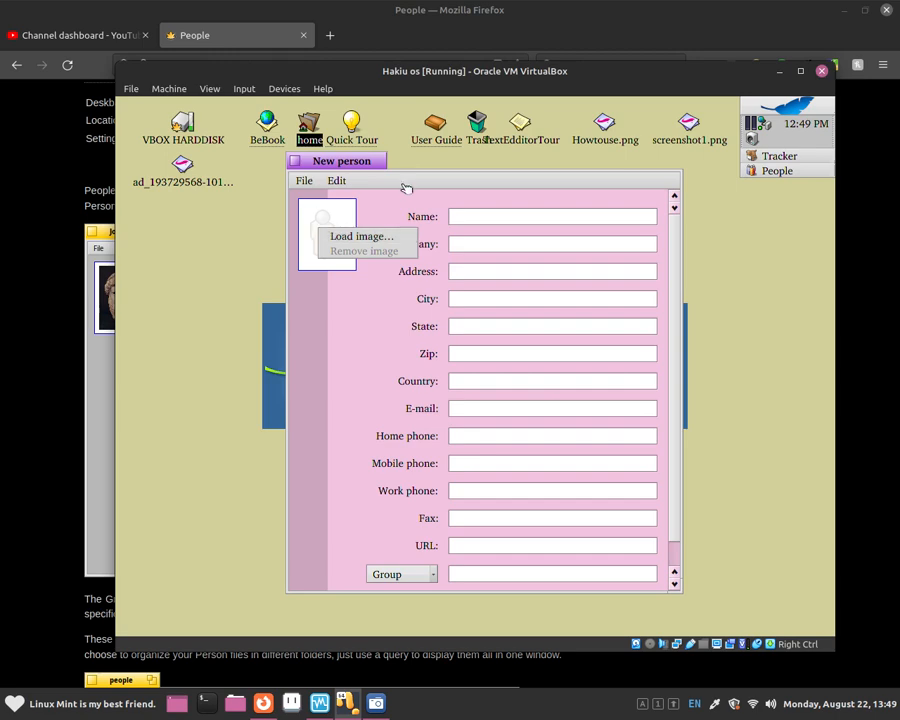
pyautogui.press('Escape')
pyautogui.rightClick(338, 224)
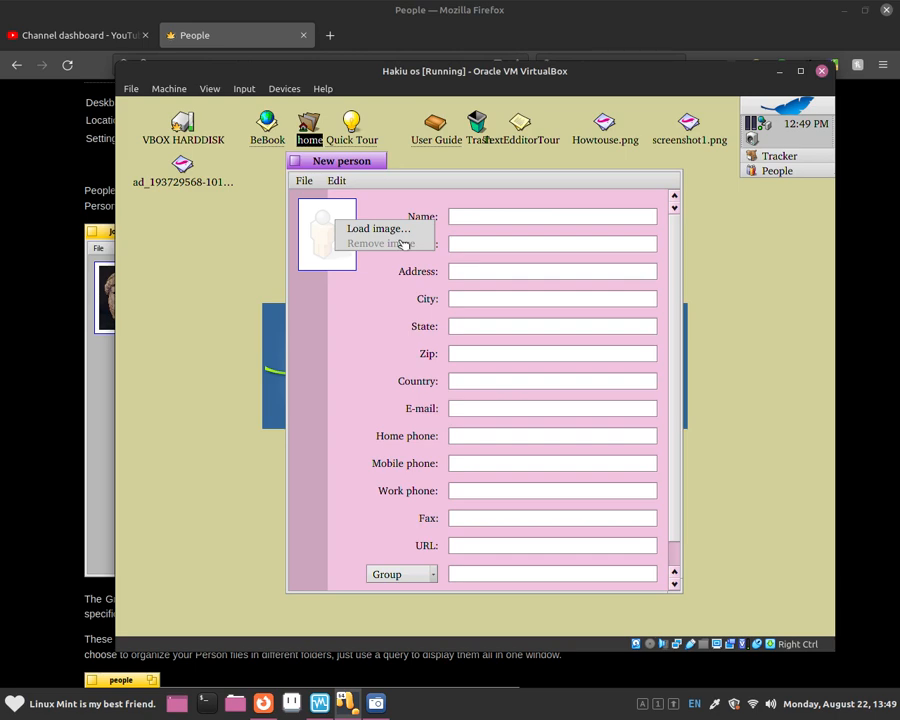
pyautogui.click(376, 231)
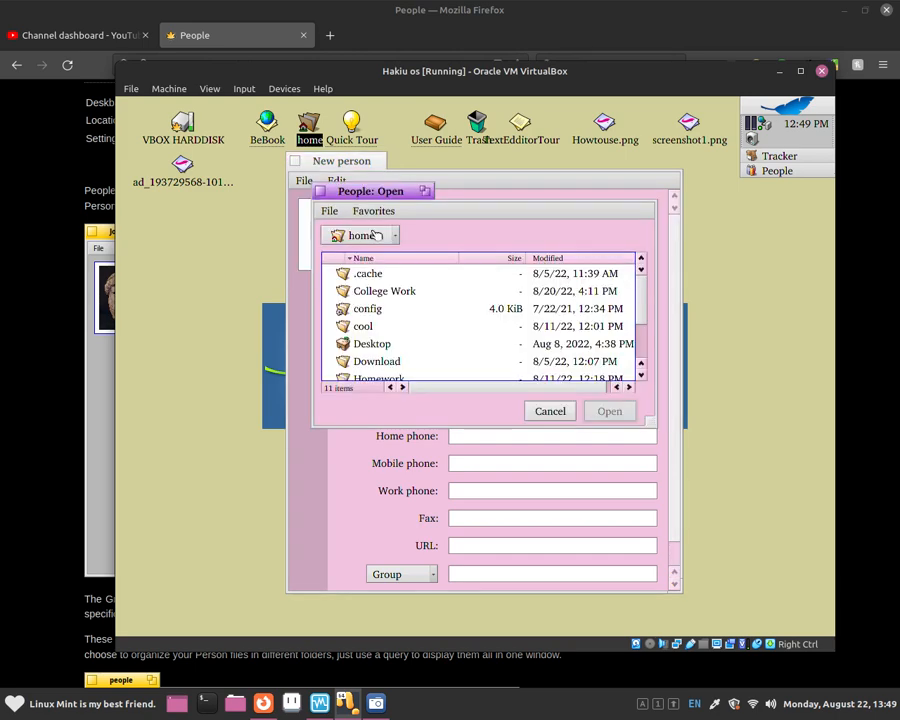
# Navigate from home to the Desktop folder and load screenshot1.png as the photo.
pyautogui.scroll(-2, 375, 300)
pyautogui.scroll(1, 378, 347)
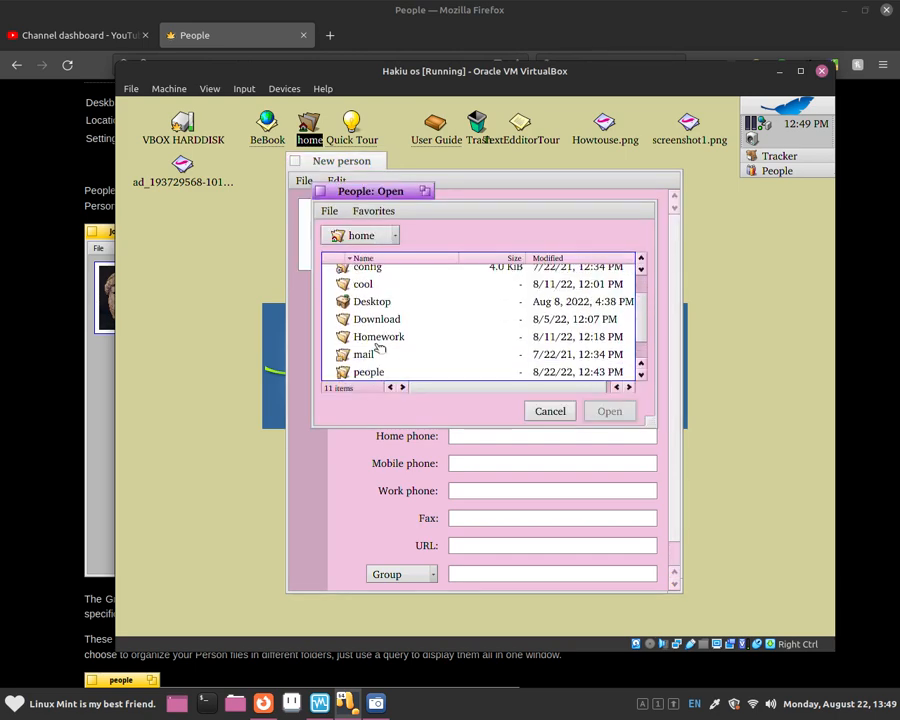
pyautogui.doubleClick(372, 319)
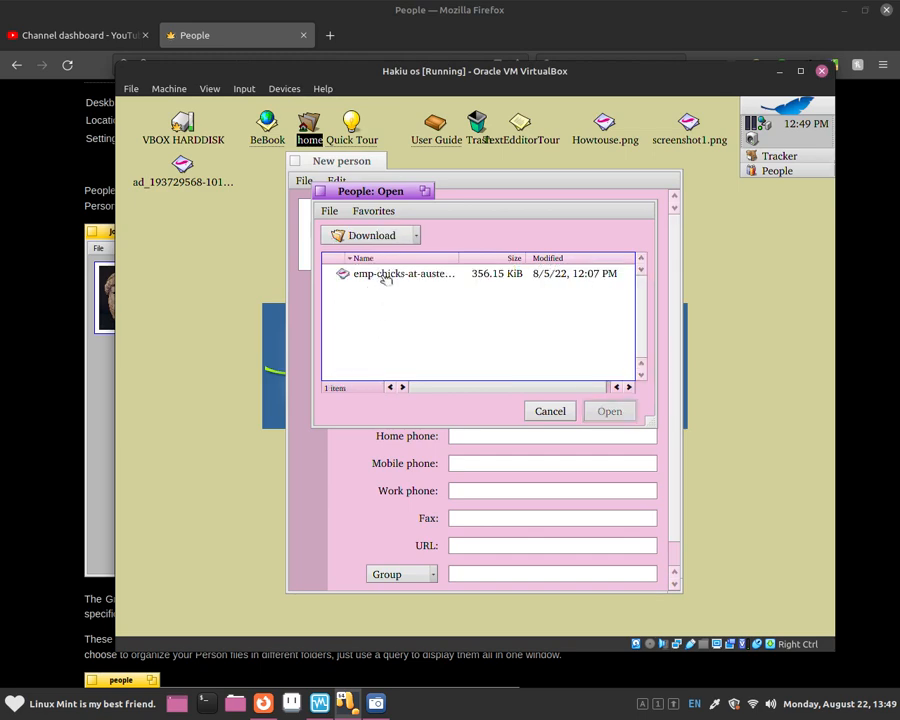
pyautogui.click(368, 235)
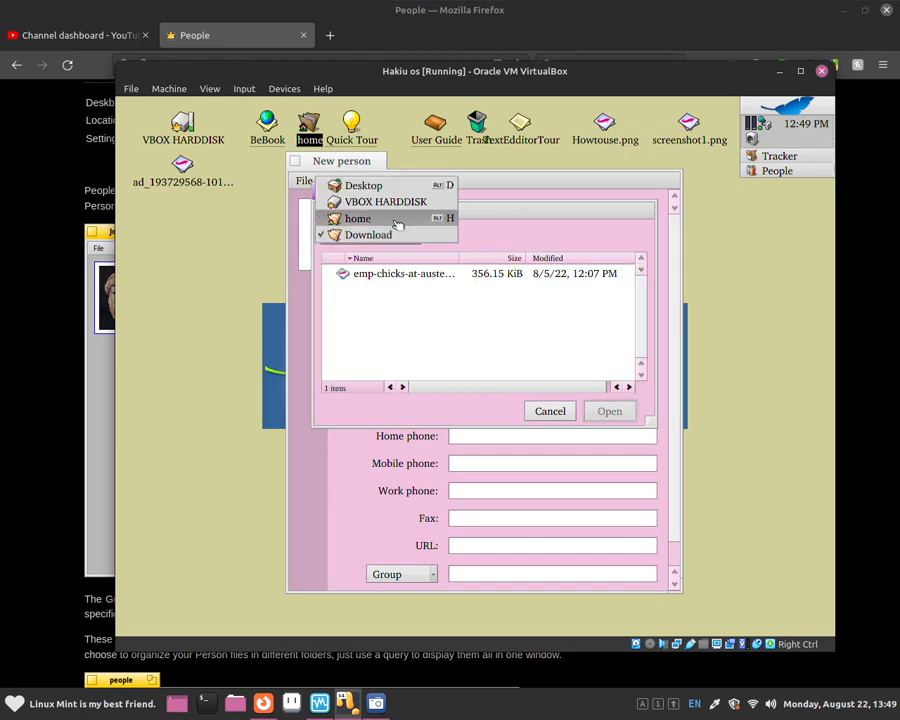
pyautogui.click(397, 224)
pyautogui.scroll(-2, 385, 300)
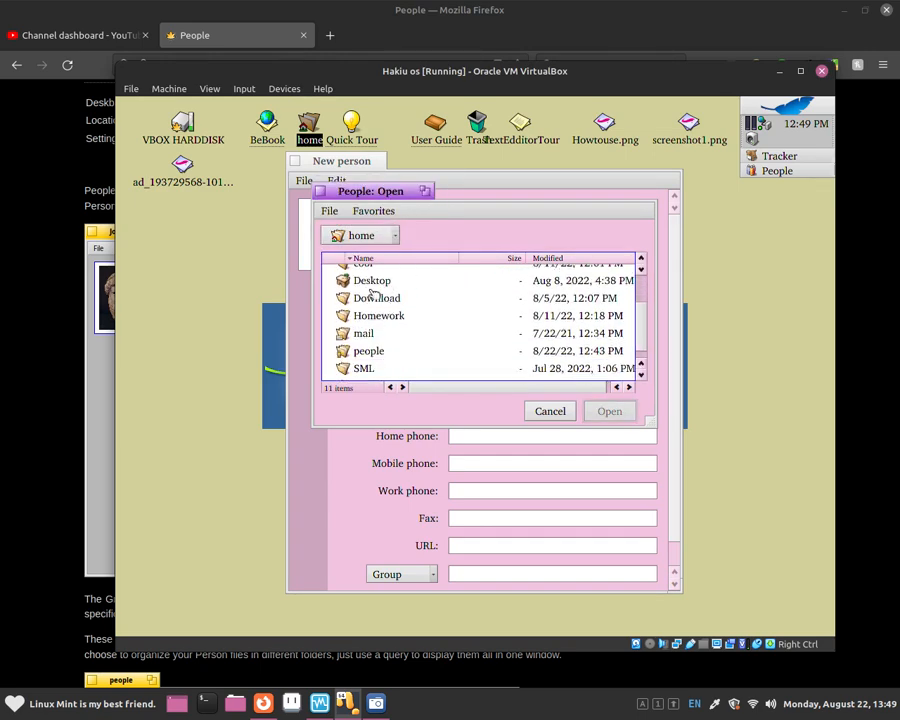
pyautogui.doubleClick(372, 282)
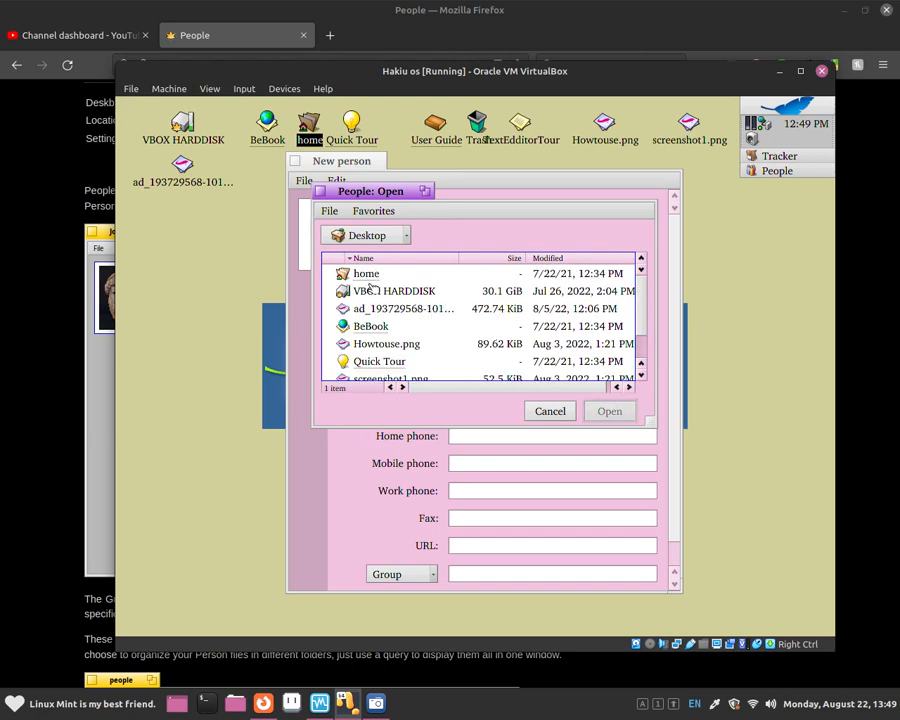
pyautogui.scroll(-1, 372, 310)
pyautogui.scroll(1, 372, 312)
pyautogui.scroll(-2, 390, 311)
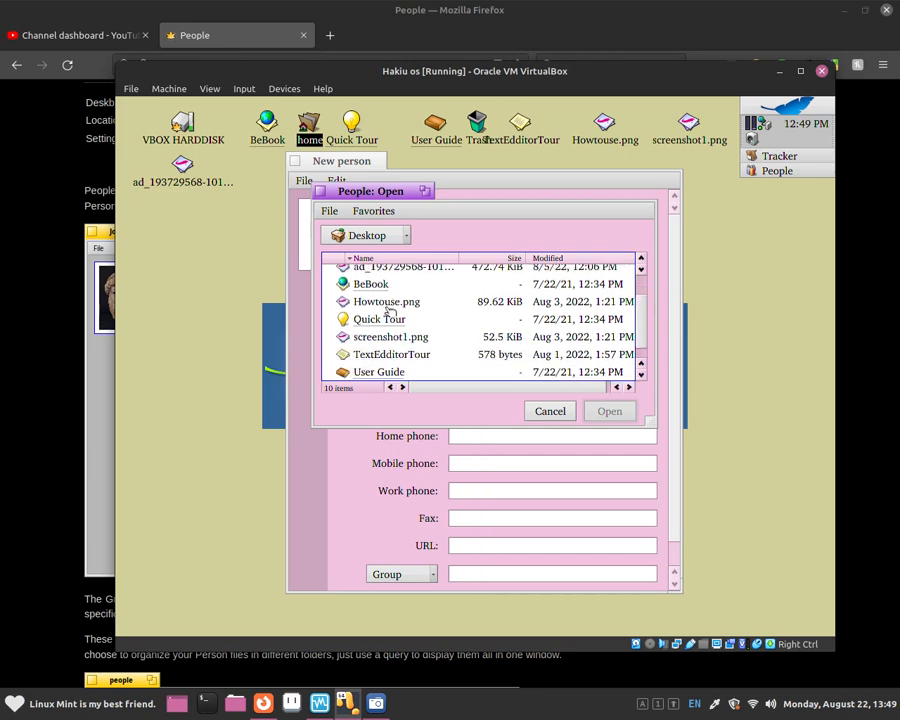
pyautogui.click(383, 340)
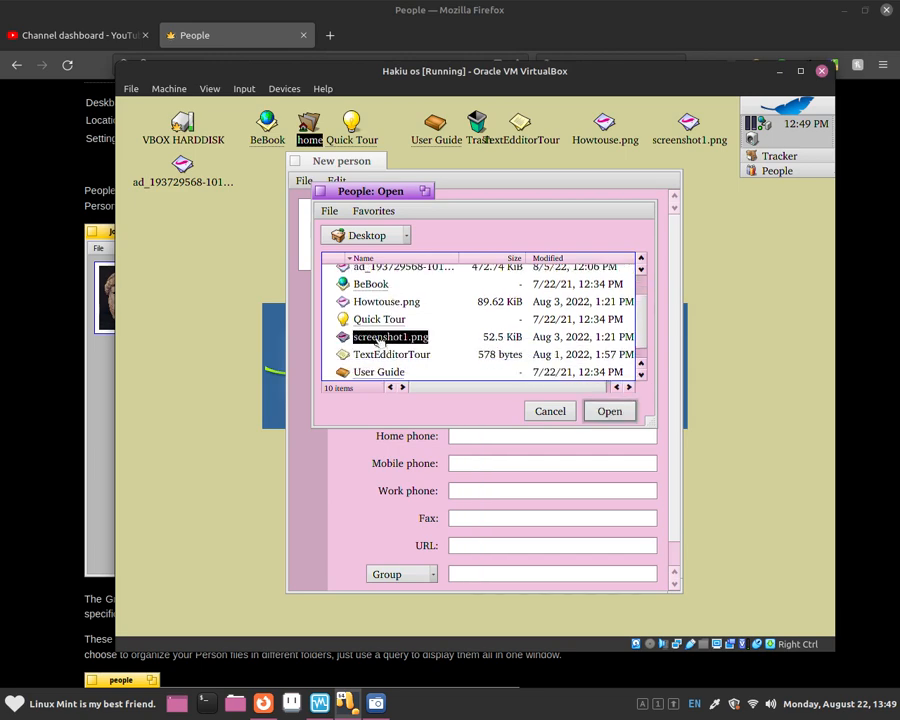
pyautogui.doubleClick(380, 340)
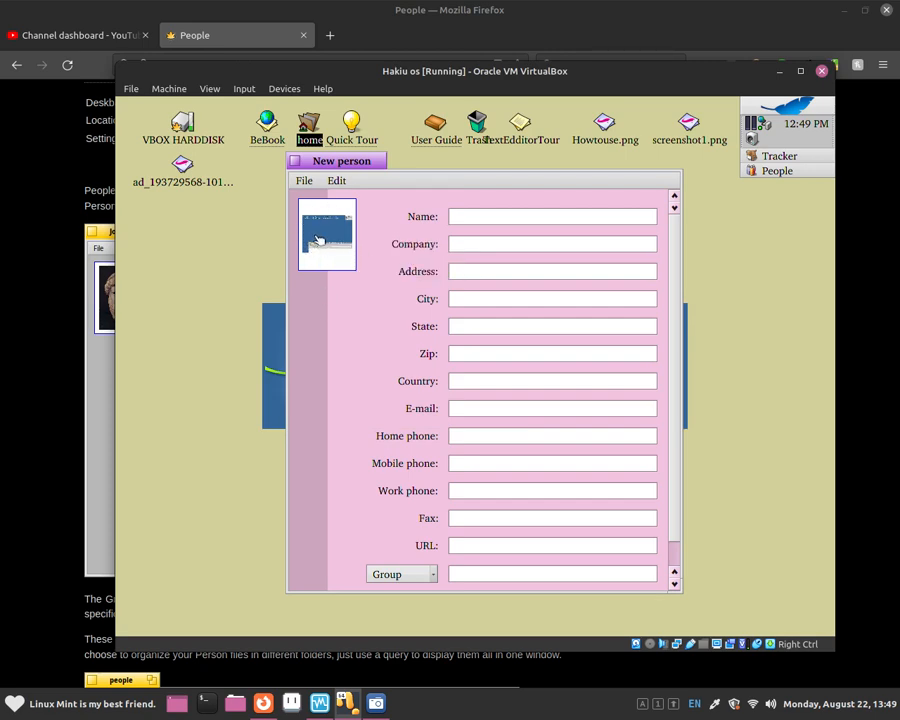
pyautogui.rightClick(337, 205)
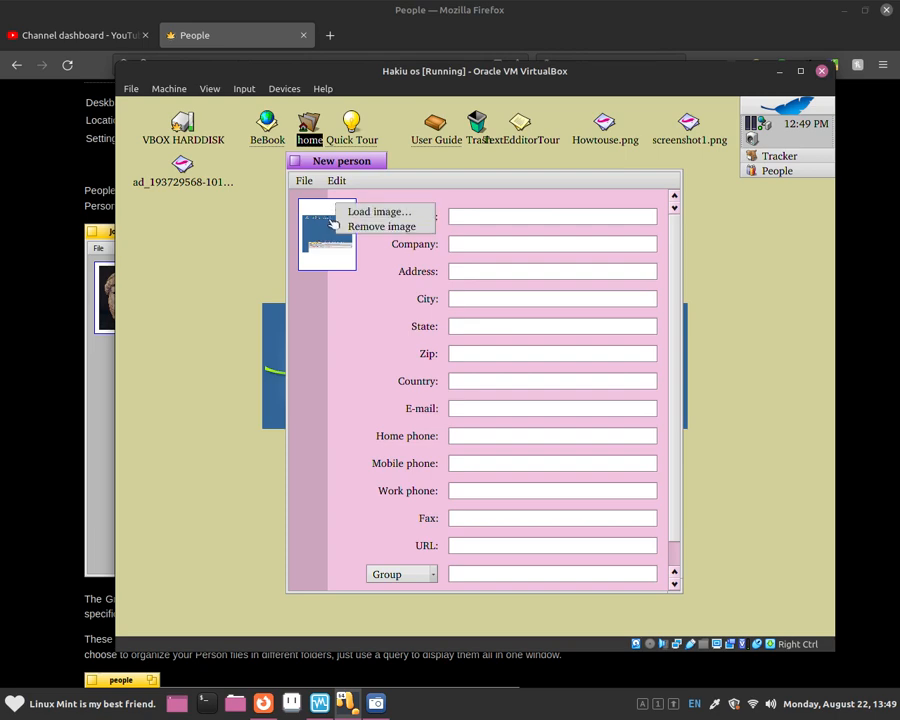
pyautogui.click(331, 222)
pyautogui.rightClick(328, 209)
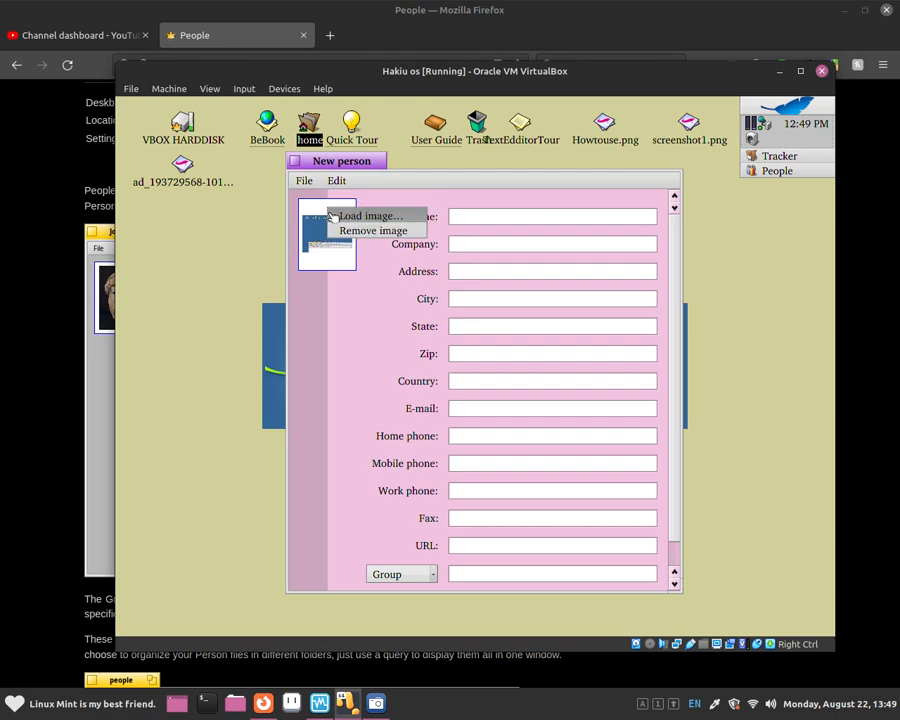
pyautogui.click(388, 238)
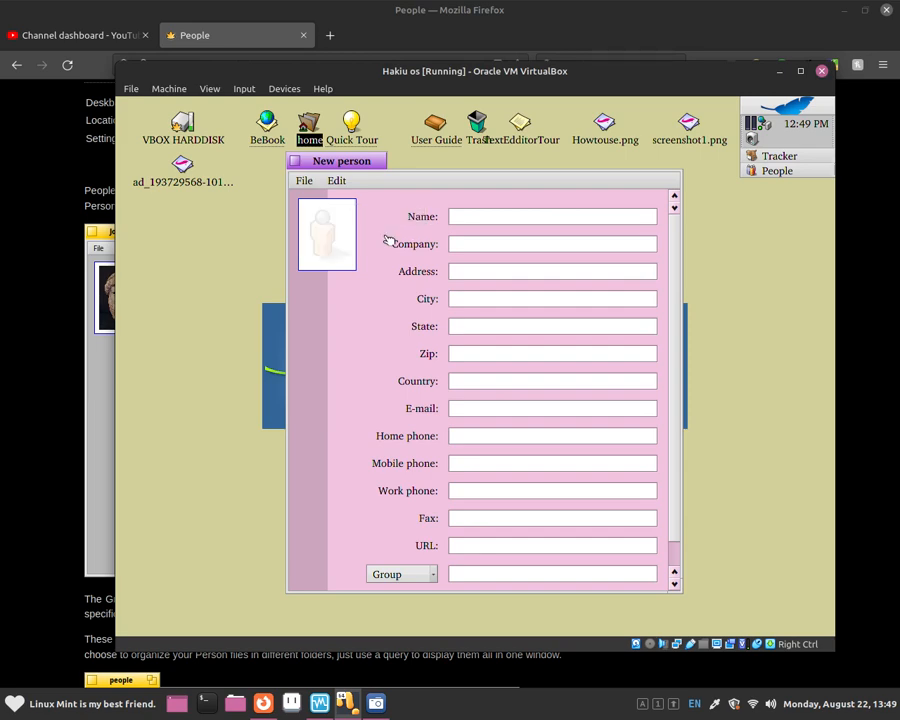
pyautogui.rightClick(326, 226)
pyautogui.click(337, 231)
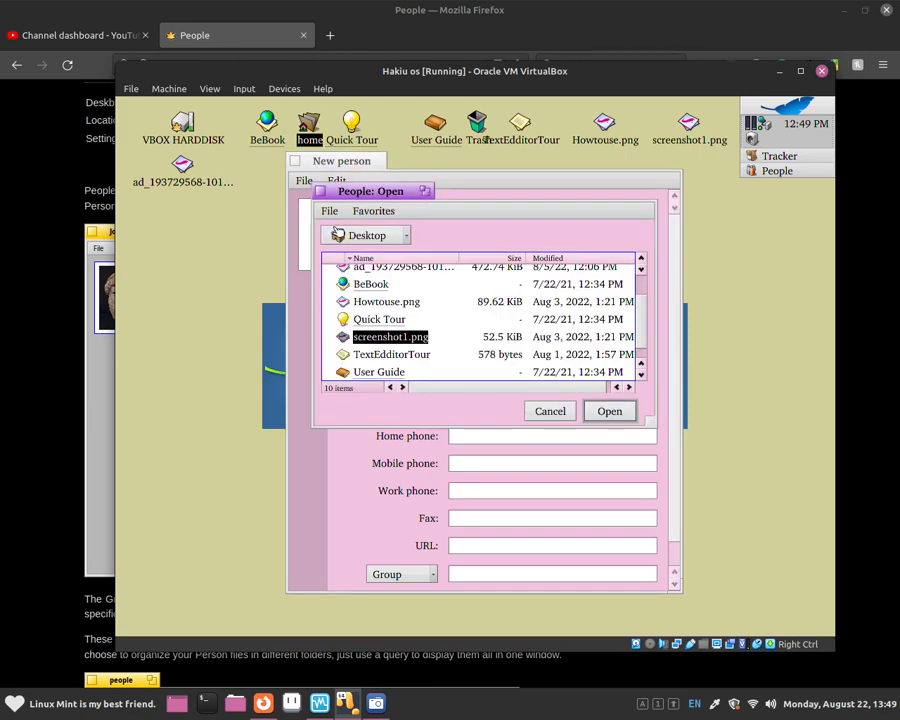
pyautogui.doubleClick(415, 337)
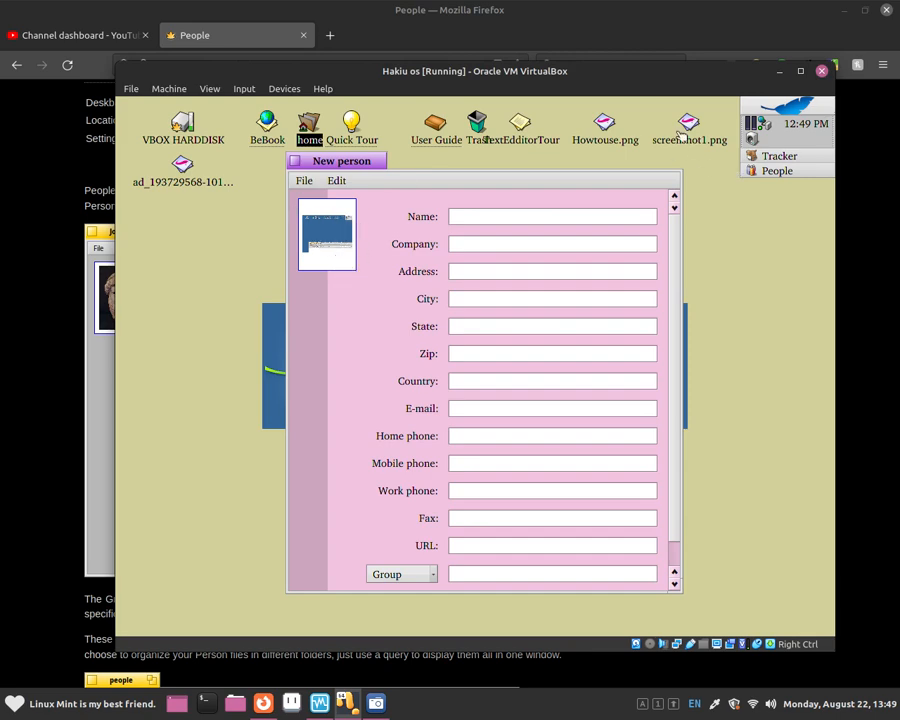
# Enter the contact's full name in the Name field.
pyautogui.click(457, 216)
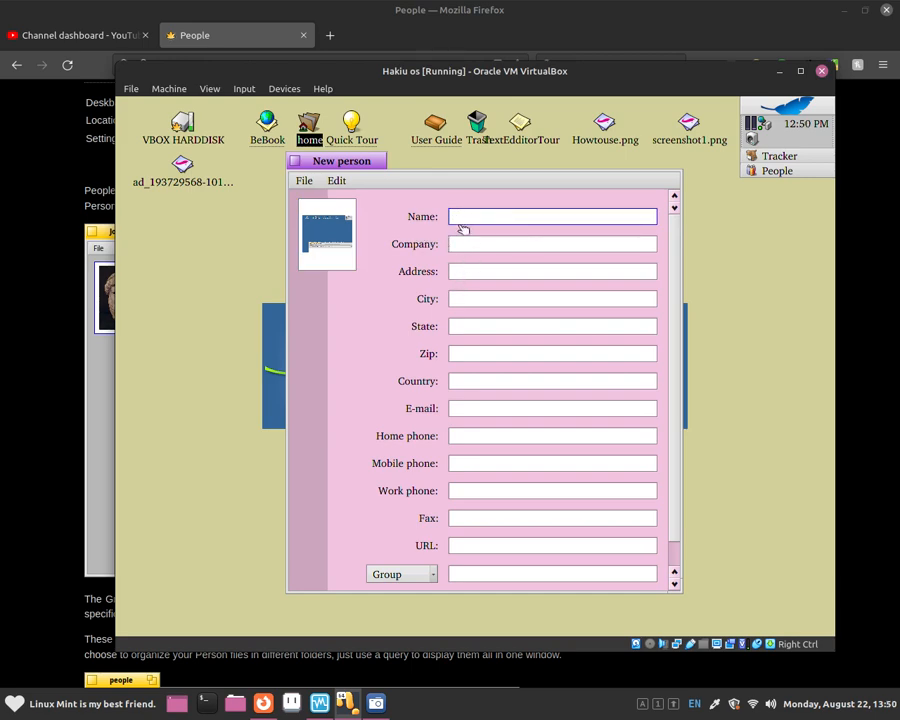
pyautogui.press('capslock')
pyautogui.press('capslock')
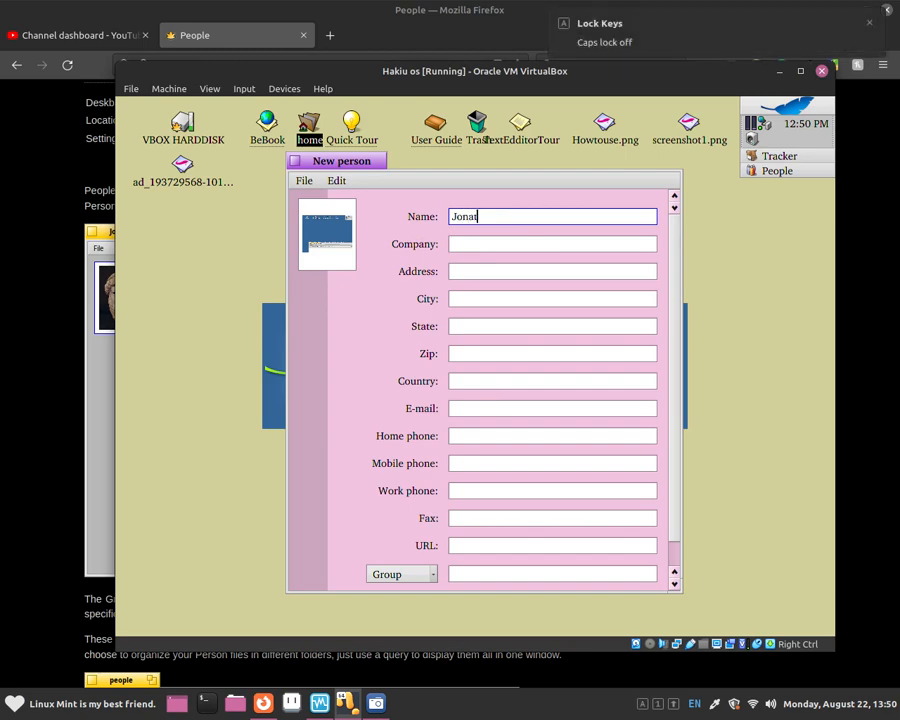
pyautogui.press('capslock')
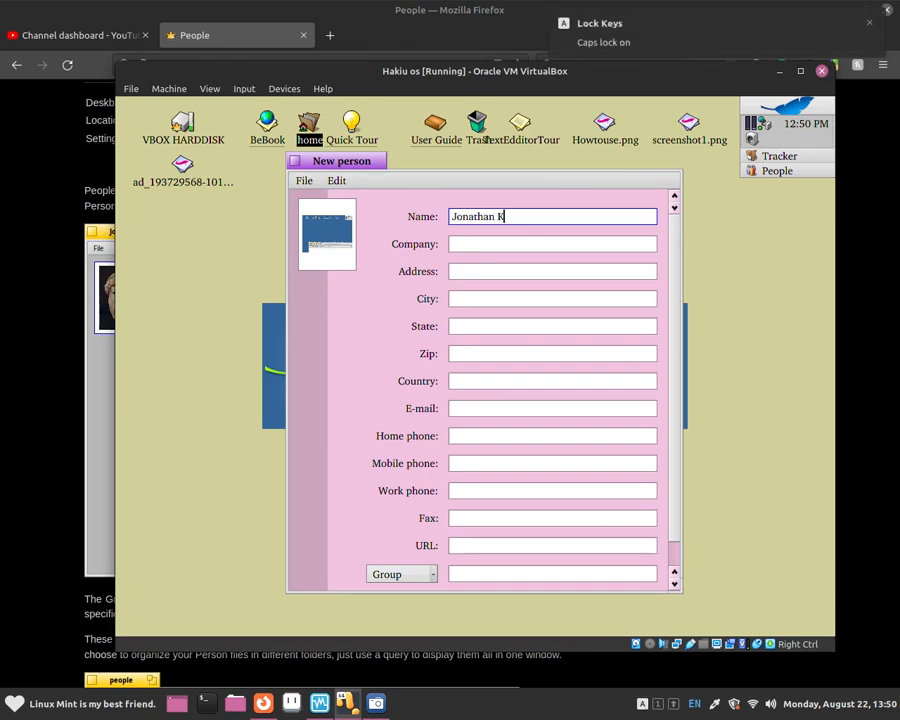
pyautogui.press('capslock')
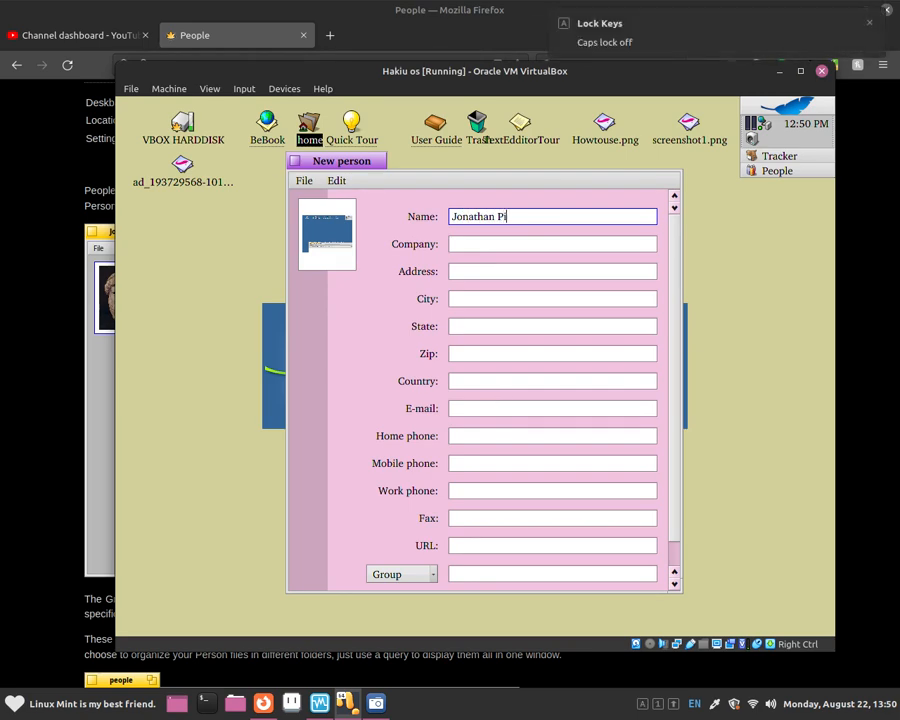
# Set Company to Microsoft and enter the contact's street address.
pyautogui.click(566, 244)
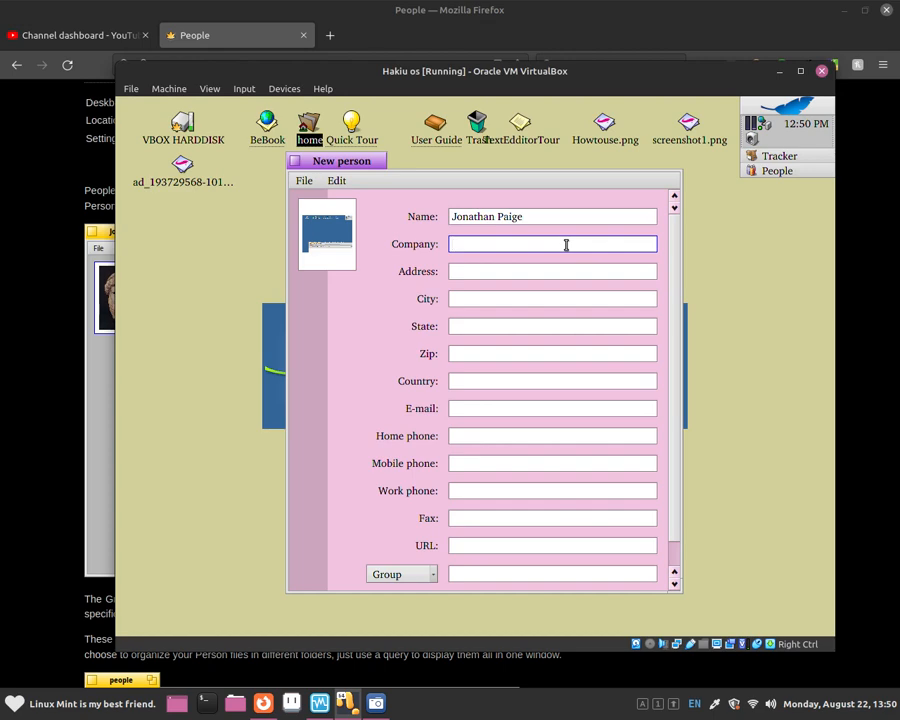
pyautogui.write('Microsp')
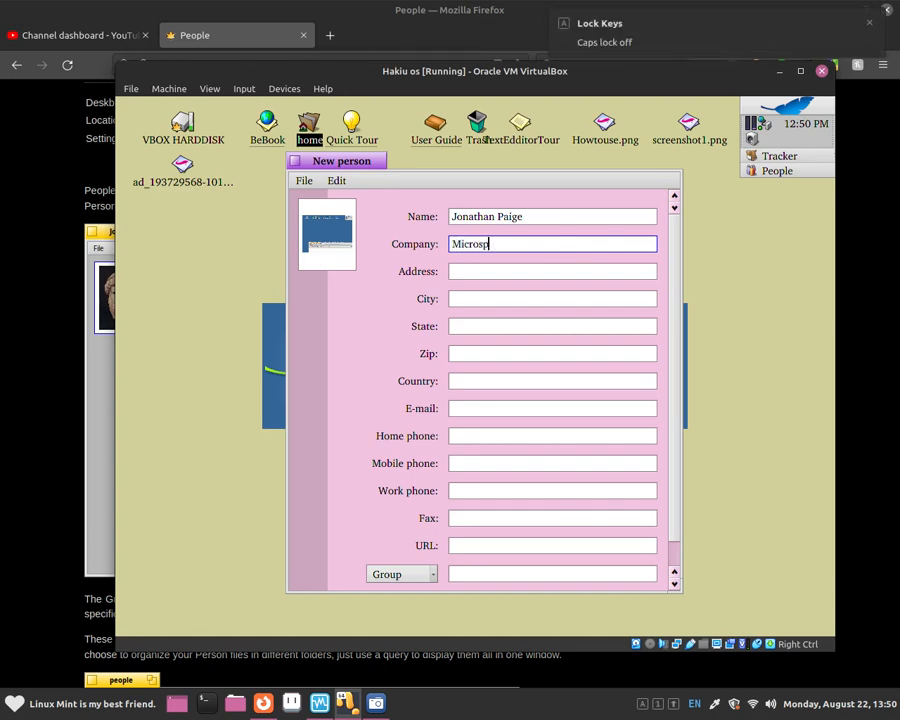
pyautogui.press('BackSpace')
pyautogui.write('oft')
pyautogui.click(552, 267)
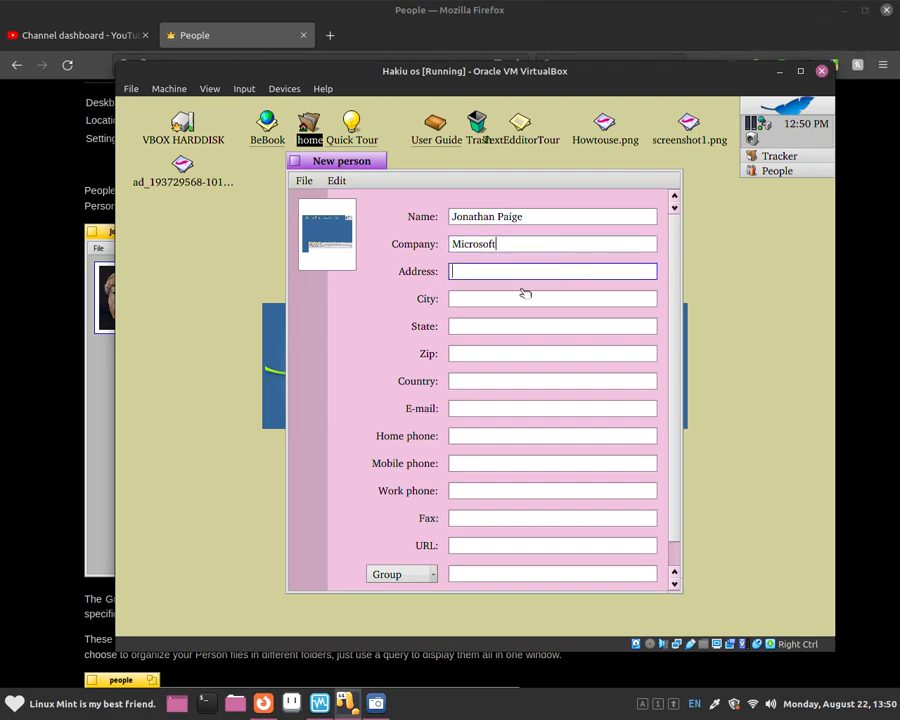
pyautogui.write('31')
pyautogui.press('capslock')
pyautogui.write('F')
pyautogui.press('capslock')
pyautogui.write('rench Fries')
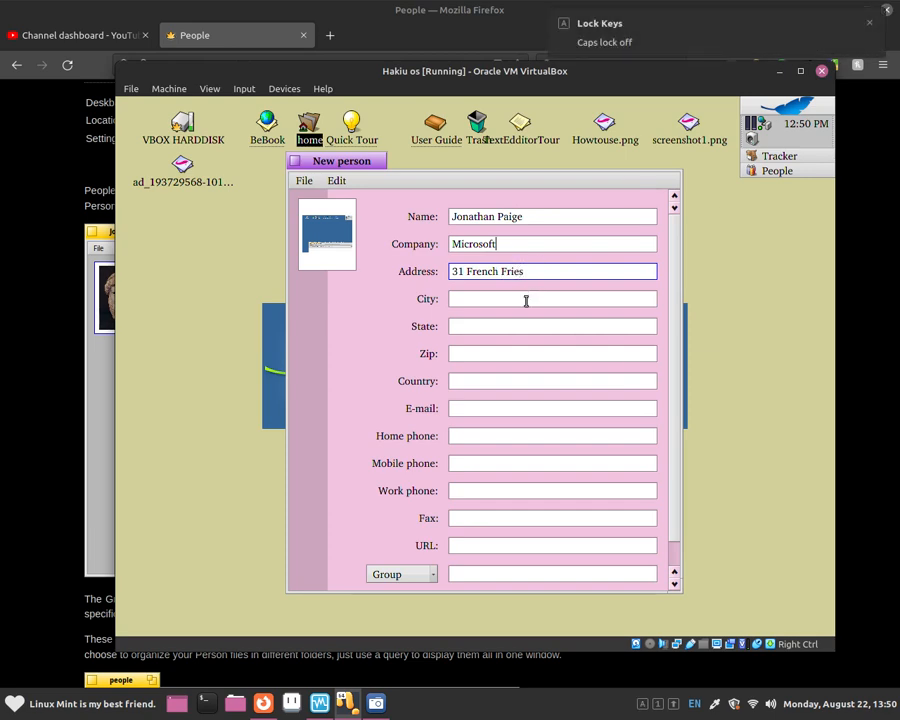
# Enter the contact's city and state.
pyautogui.click(526, 300)
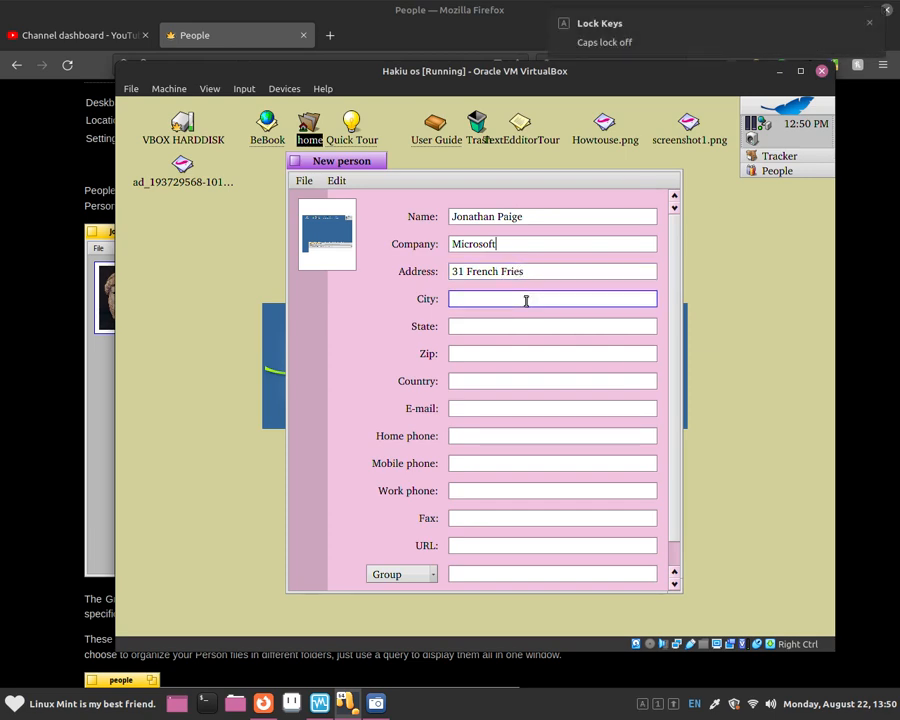
pyautogui.press('capslock')
pyautogui.write('MC D')
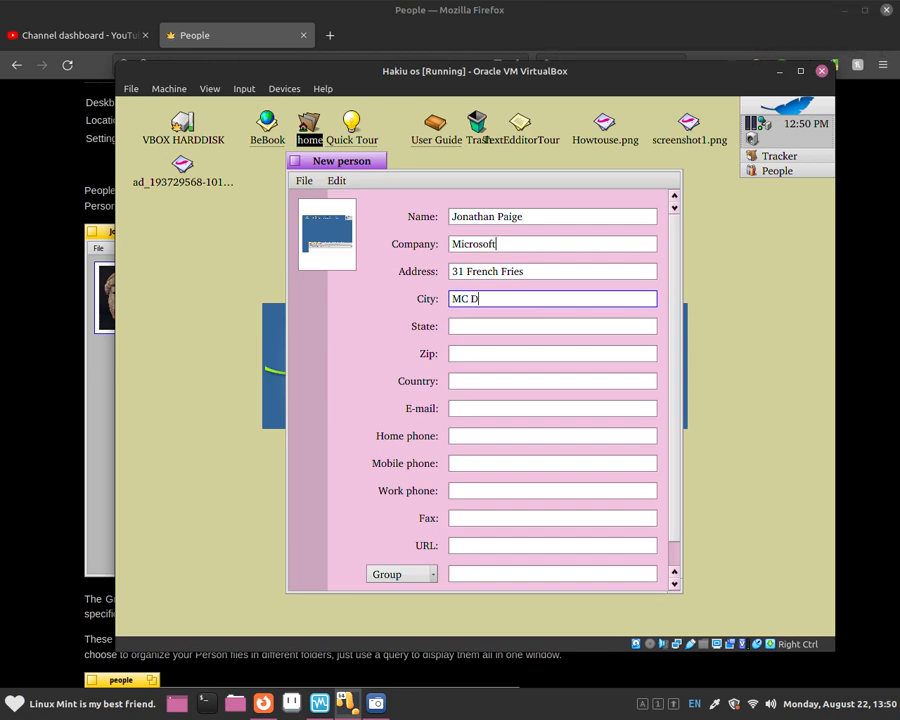
pyautogui.press('capslock')
pyautogui.write('onalds')
pyautogui.press('BackSpace')
pyautogui.write('ds City')
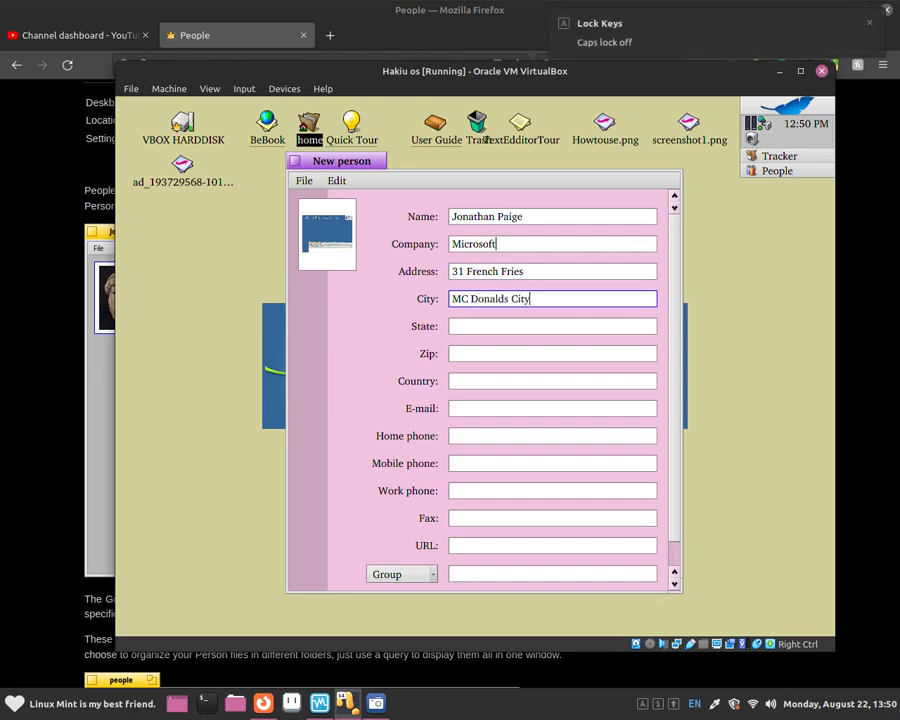
pyautogui.click(527, 325)
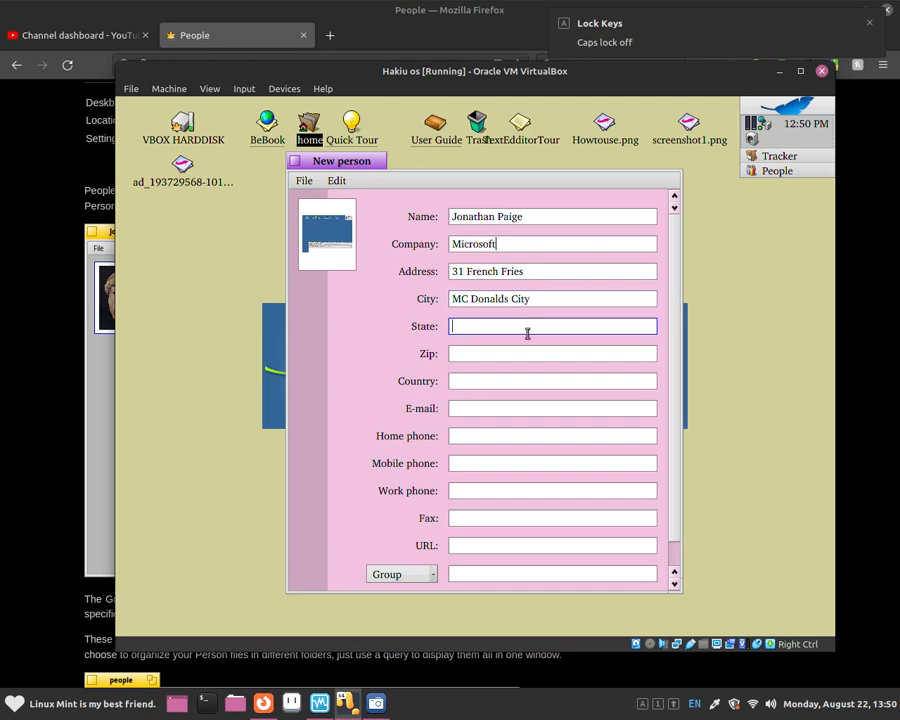
pyautogui.write('Colorado')
# Enter the contact's zip code and country.
pyautogui.click(476, 355)
pyautogui.write('qwrwfswefwef534')
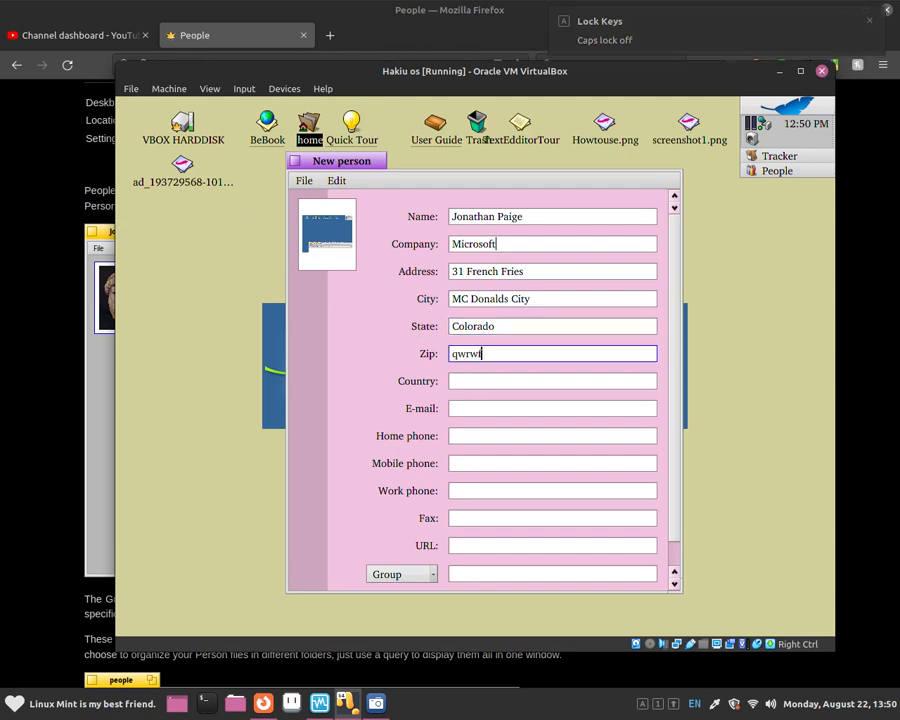
pyautogui.click(480, 378)
pyautogui.press('capslock')
pyautogui.write('AM')
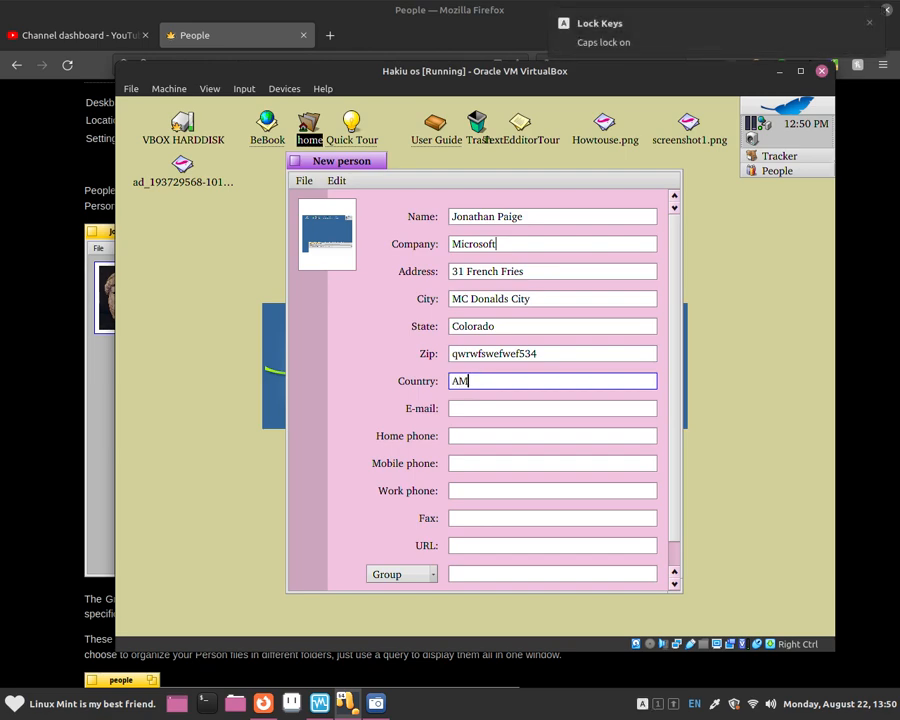
pyautogui.press('capslock')
pyautogui.write('erica')
# Enter the contact's e-mail address.
pyautogui.click(501, 408)
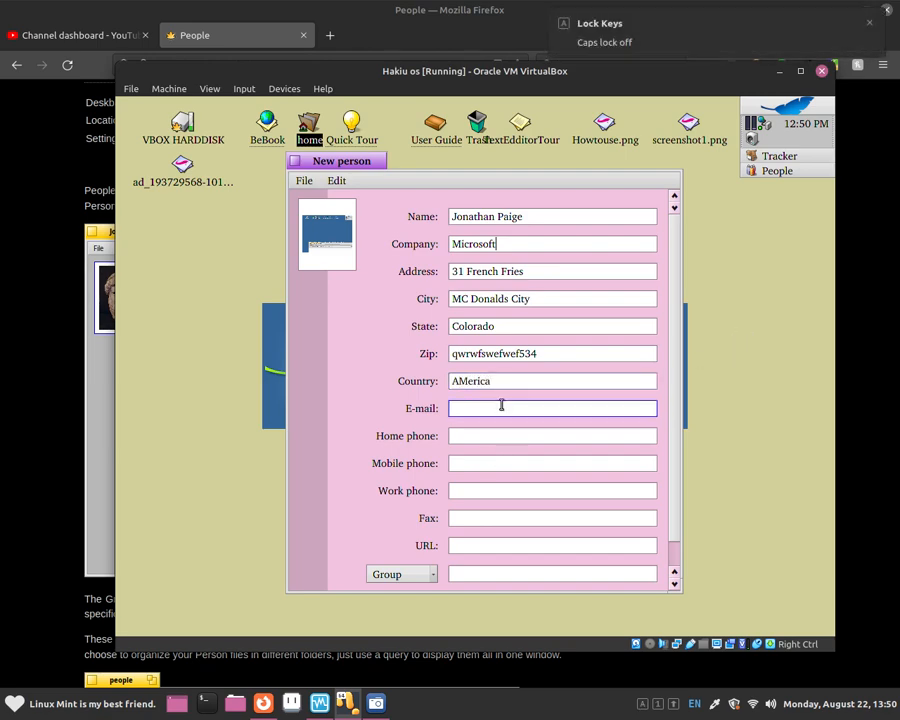
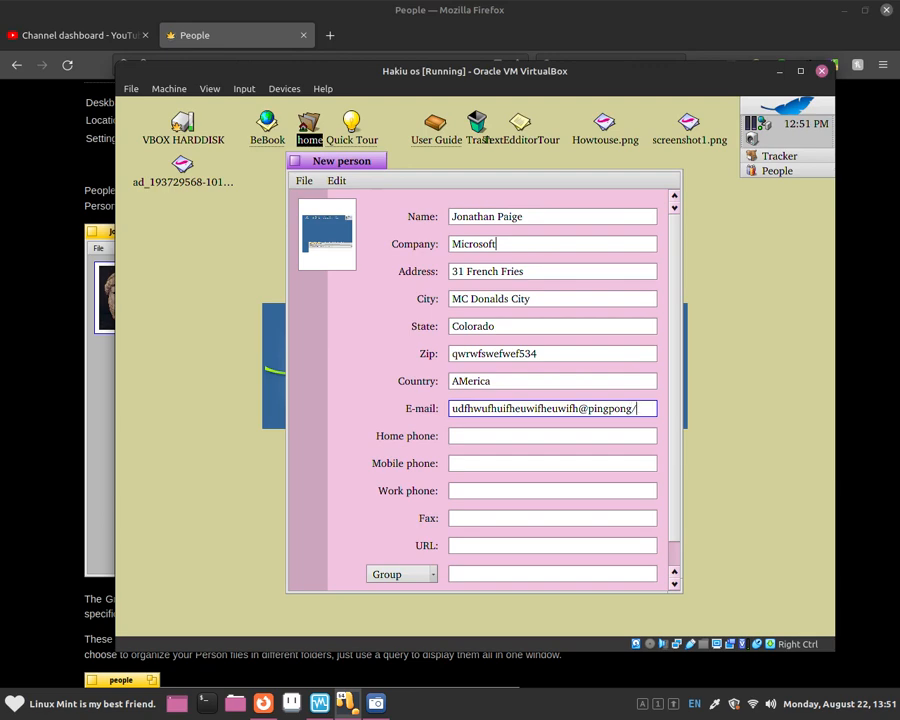
# Enter the contact's home, mobile and work phone numbers.
pyautogui.click(494, 435)
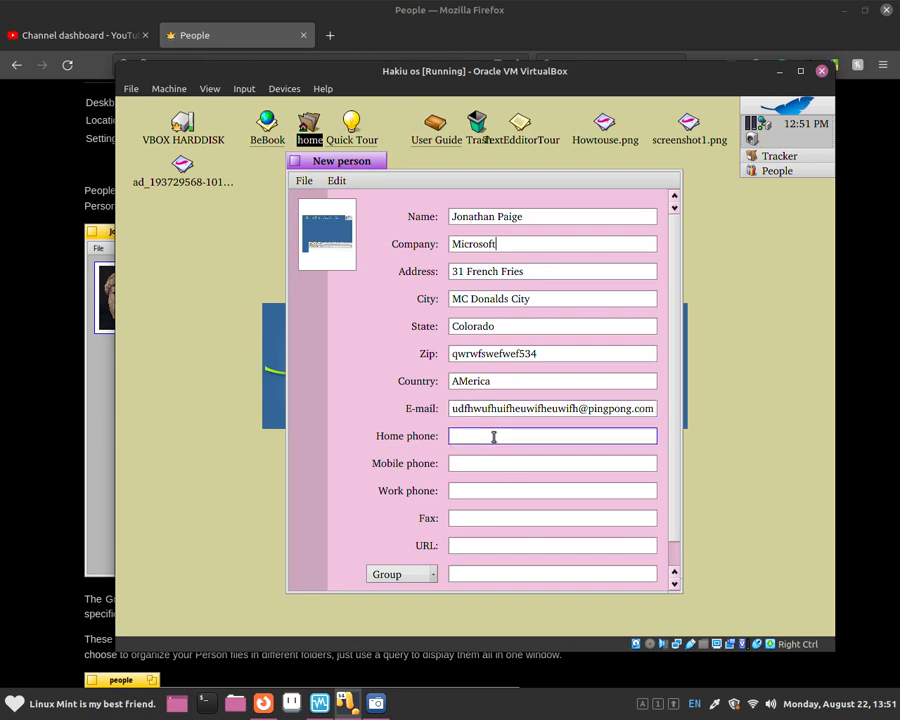
pyautogui.write('5453454353453454545435345')
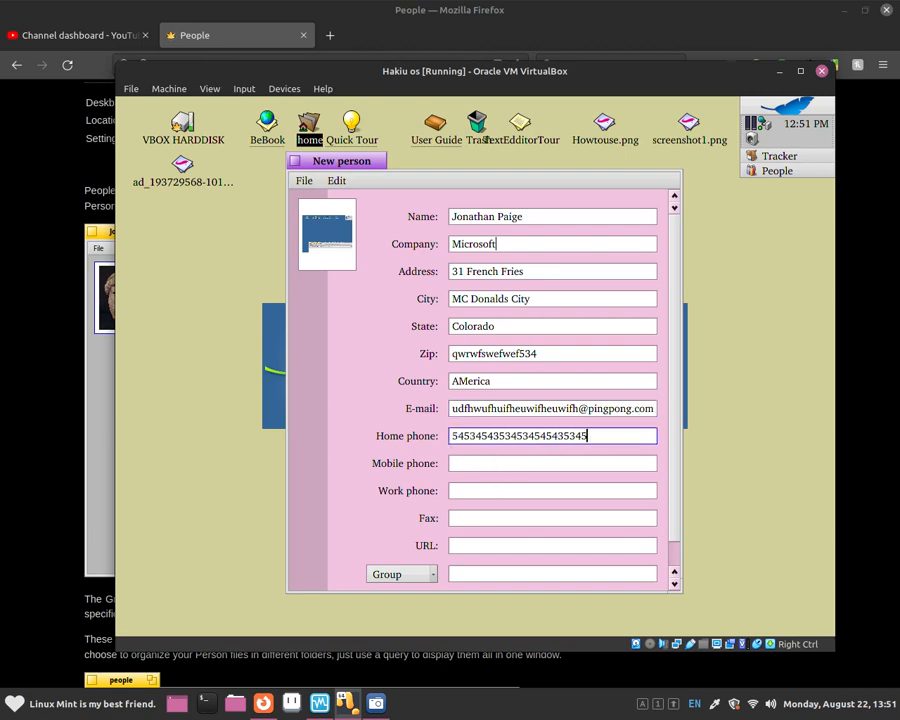
pyautogui.click(492, 456)
pyautogui.write('345345345345345345')
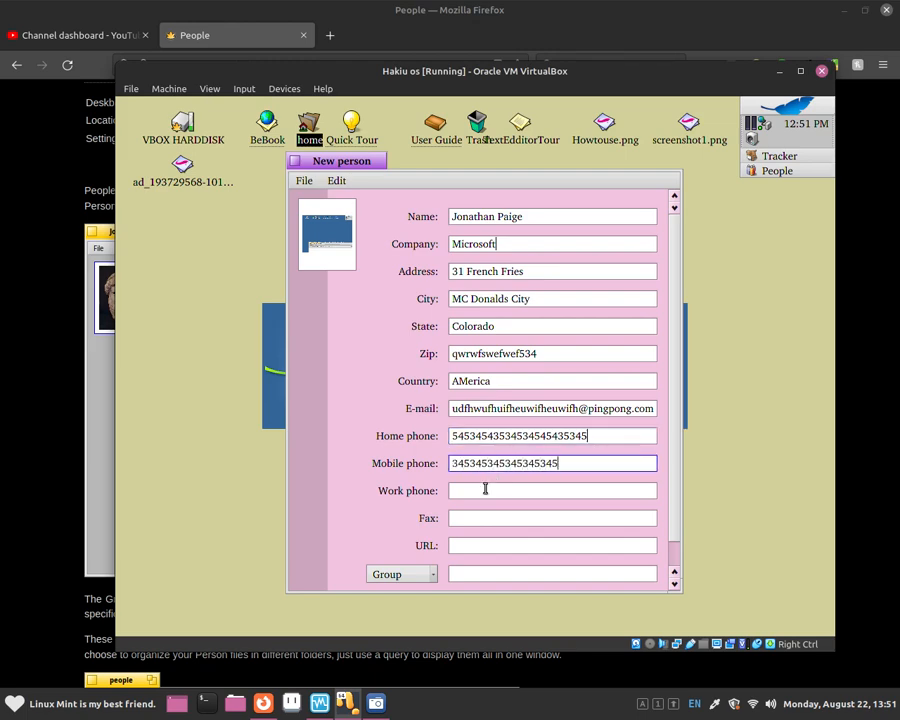
pyautogui.click(484, 488)
pyautogui.write('6546456546456466464545645')
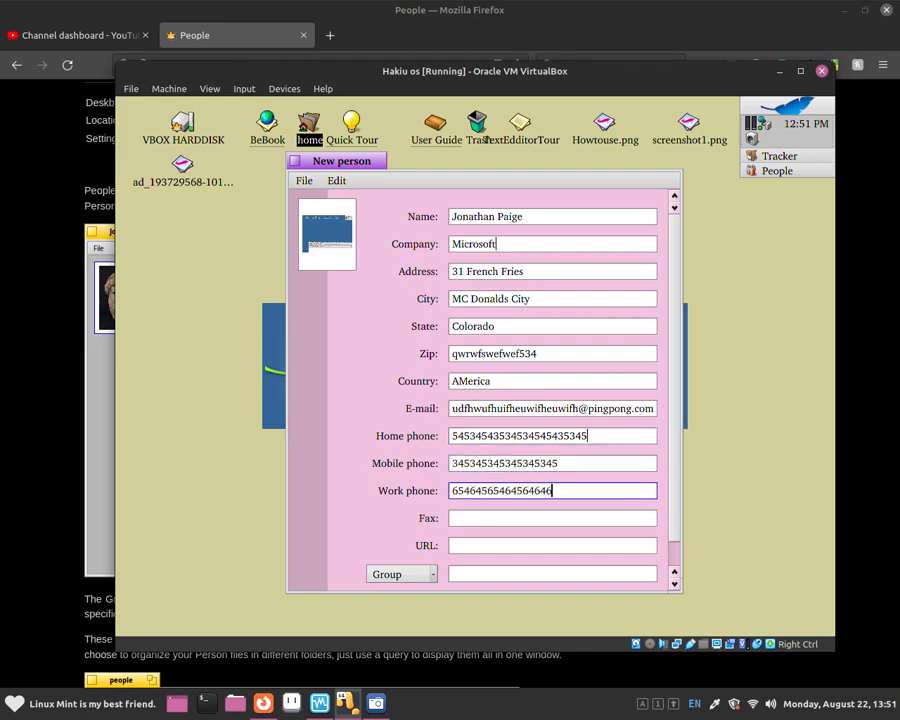
# Enter the contact's website address in the URL field.
pyautogui.click(505, 546)
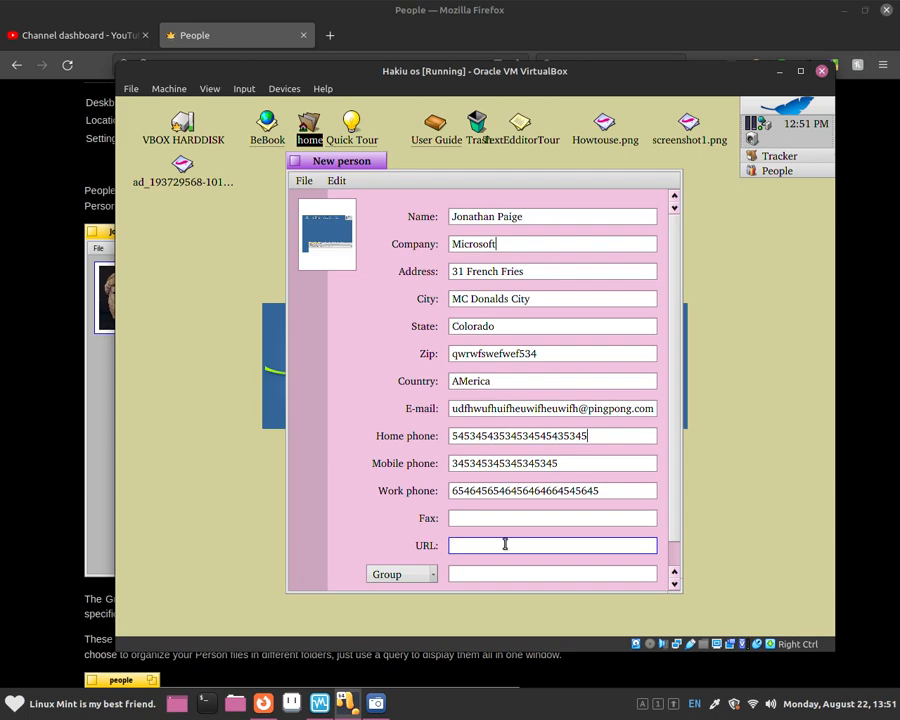
pyautogui.write('www.jonathanpa')
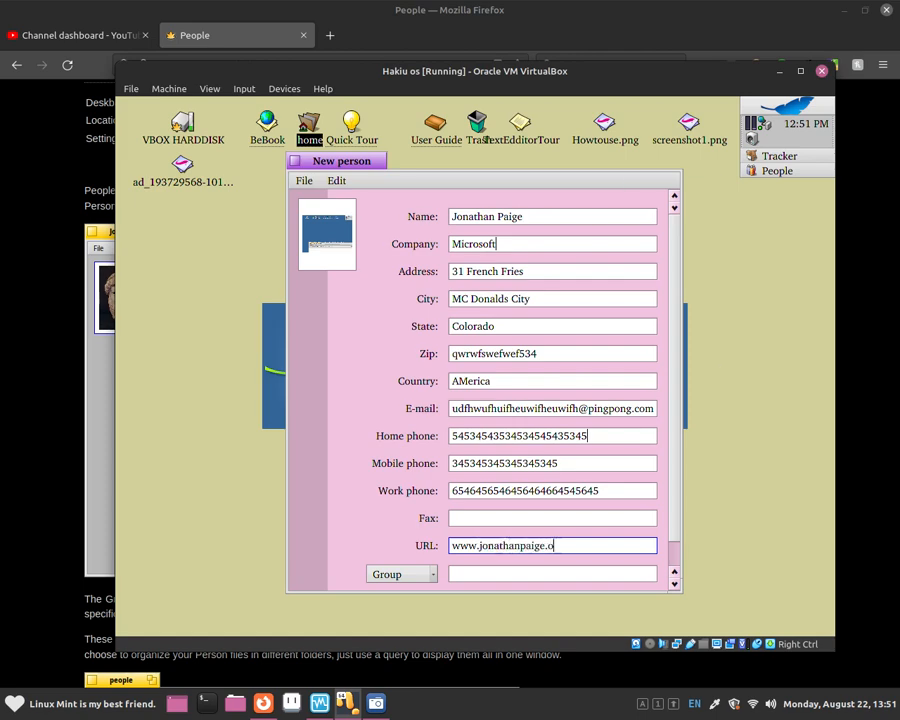
pyautogui.write('ige.x')
pyautogui.press('BackSpace')
pyautogui.write('com')
pyautogui.scroll(-1, 672, 505)
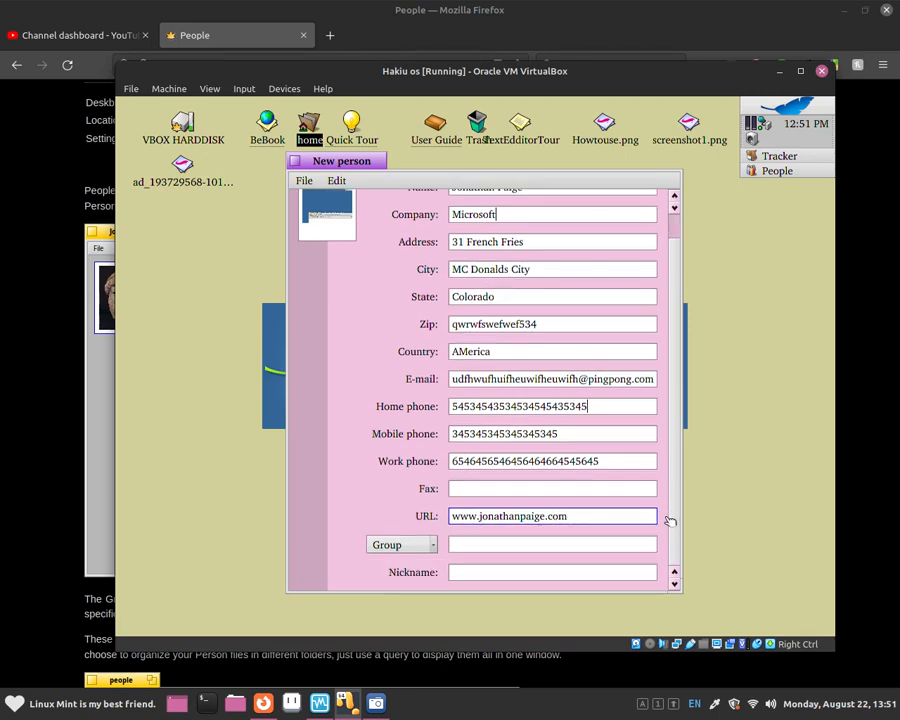
# Put the contact in the Employee group.
pyautogui.click(478, 573)
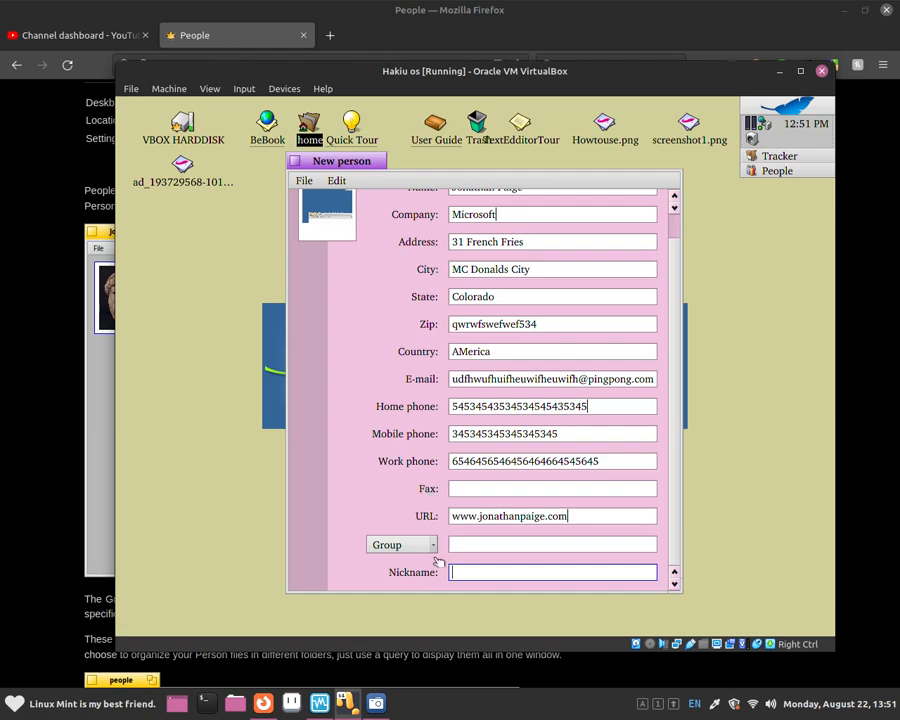
pyautogui.click(422, 547)
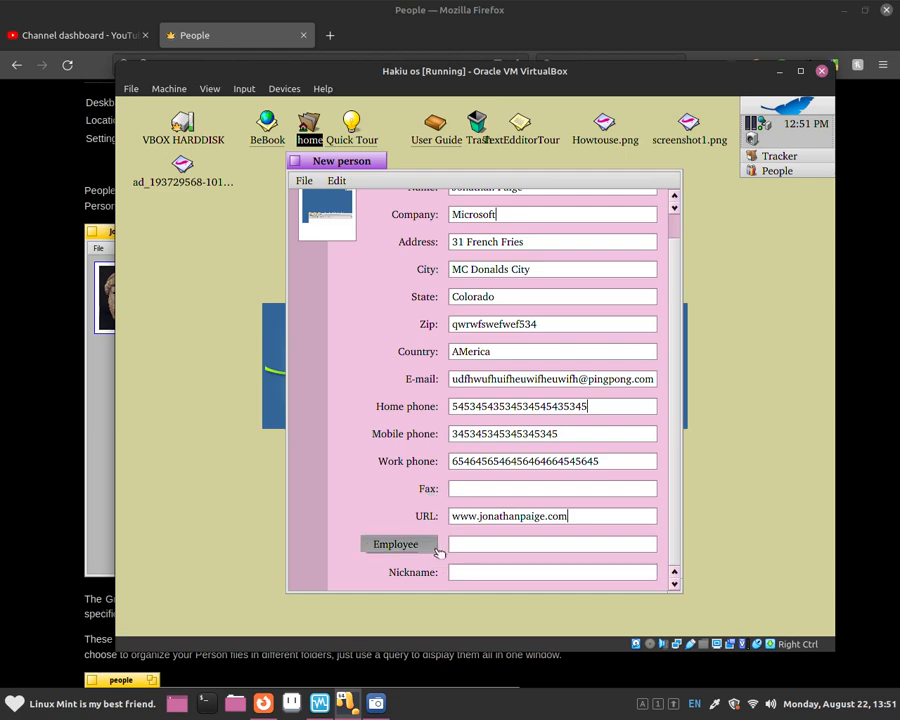
pyautogui.click(417, 559)
pyautogui.click(415, 548)
pyautogui.click(412, 547)
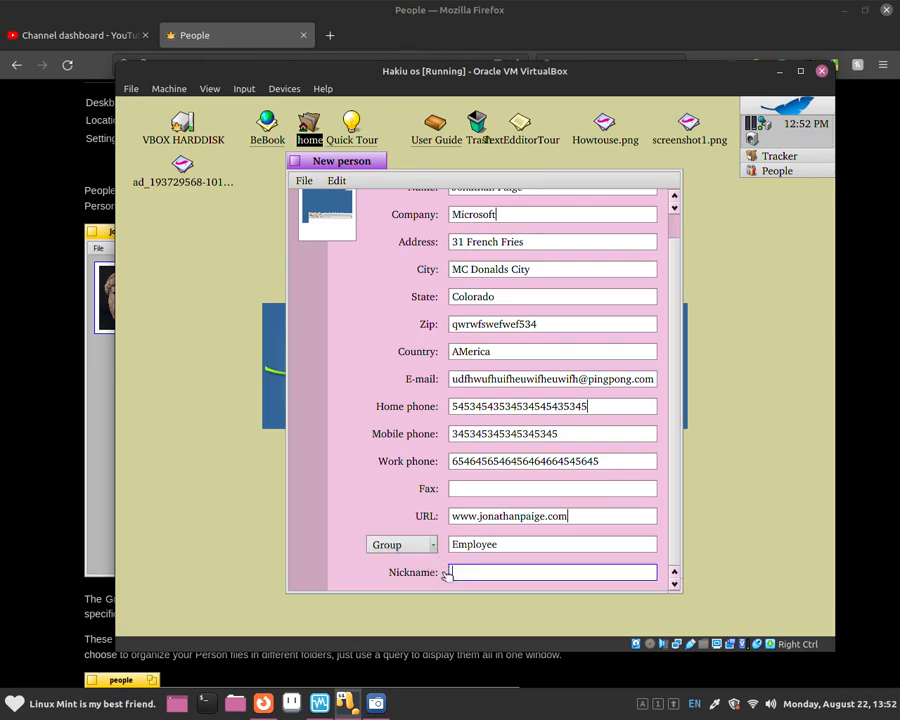
pyautogui.hotkey('shift', 'Tab')
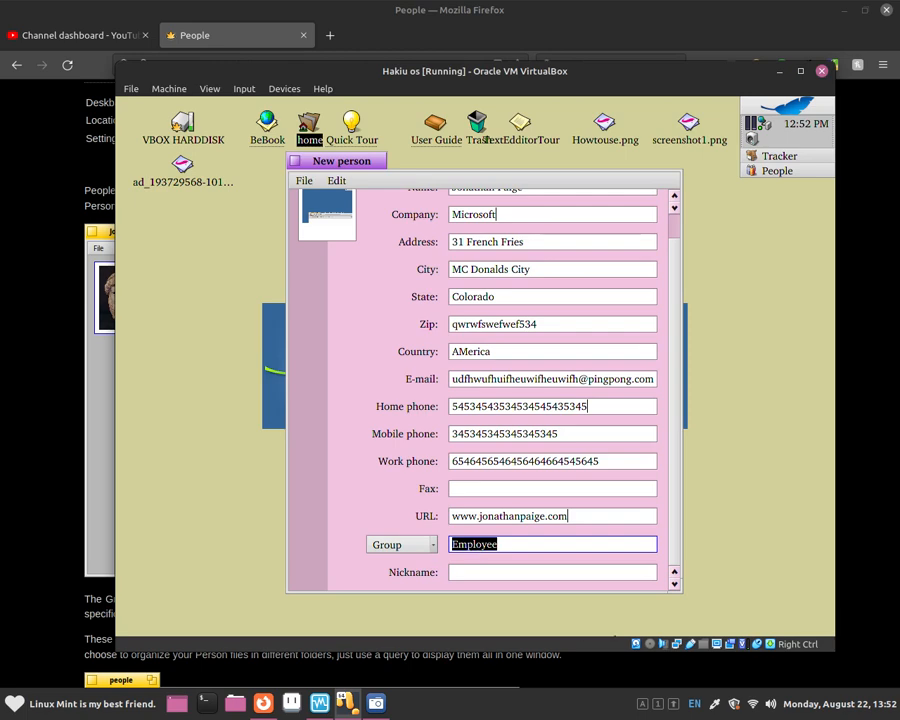
pyautogui.press('BackSpace')
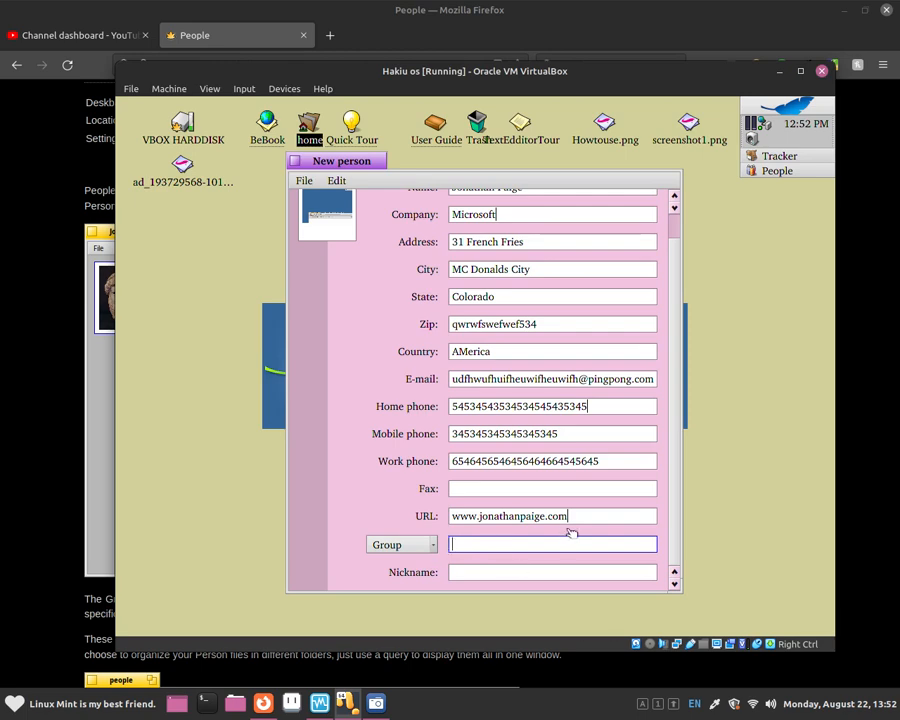
pyautogui.write('Empl')
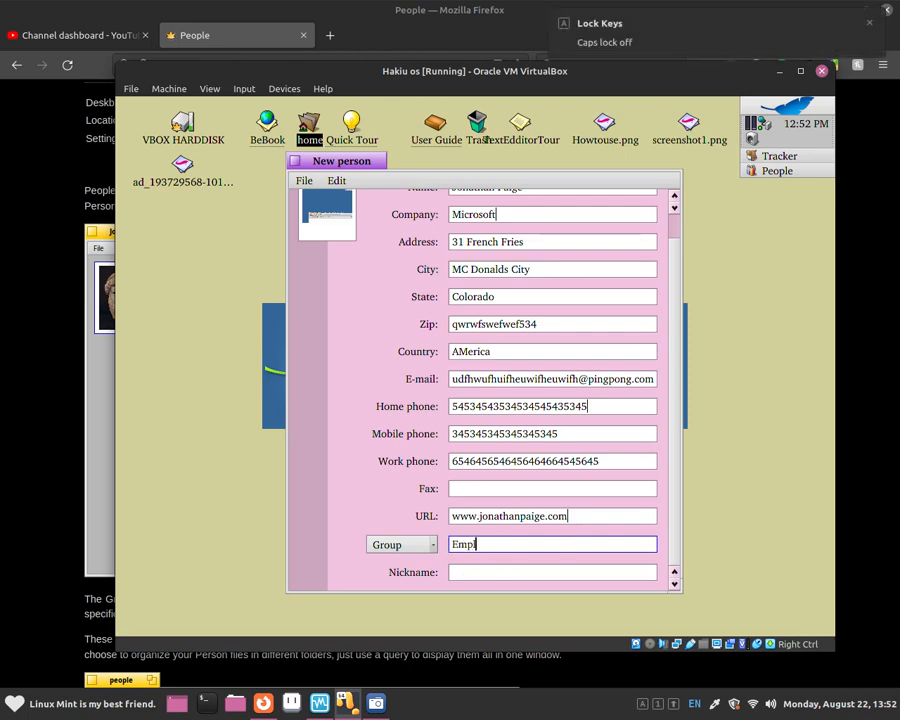
pyautogui.write('oyee')
# Set the nickname to Mc Donalds Lover.
pyautogui.click(507, 573)
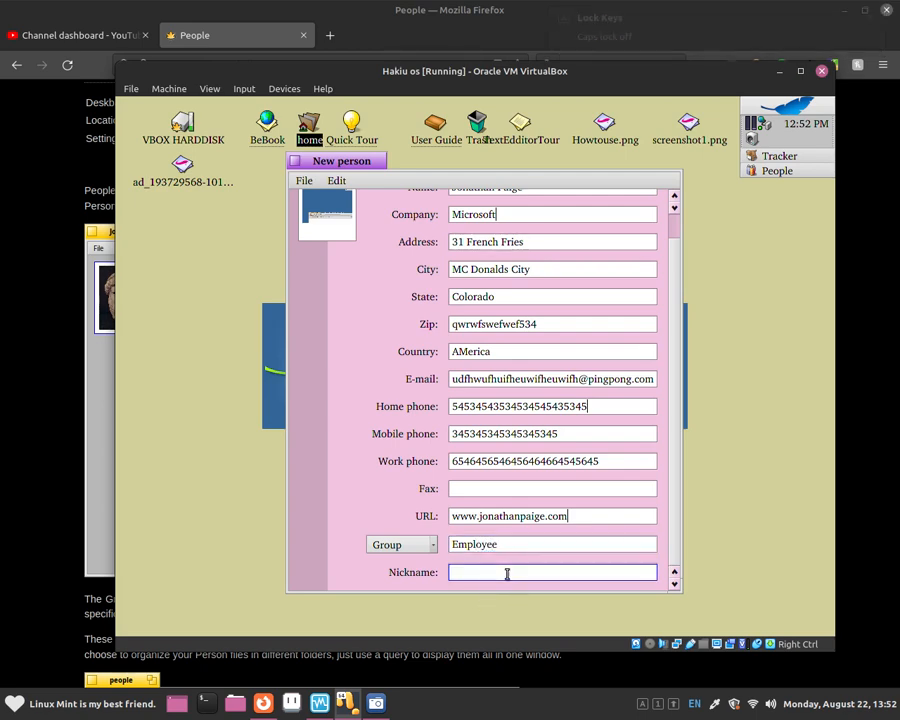
pyautogui.press('capslock')
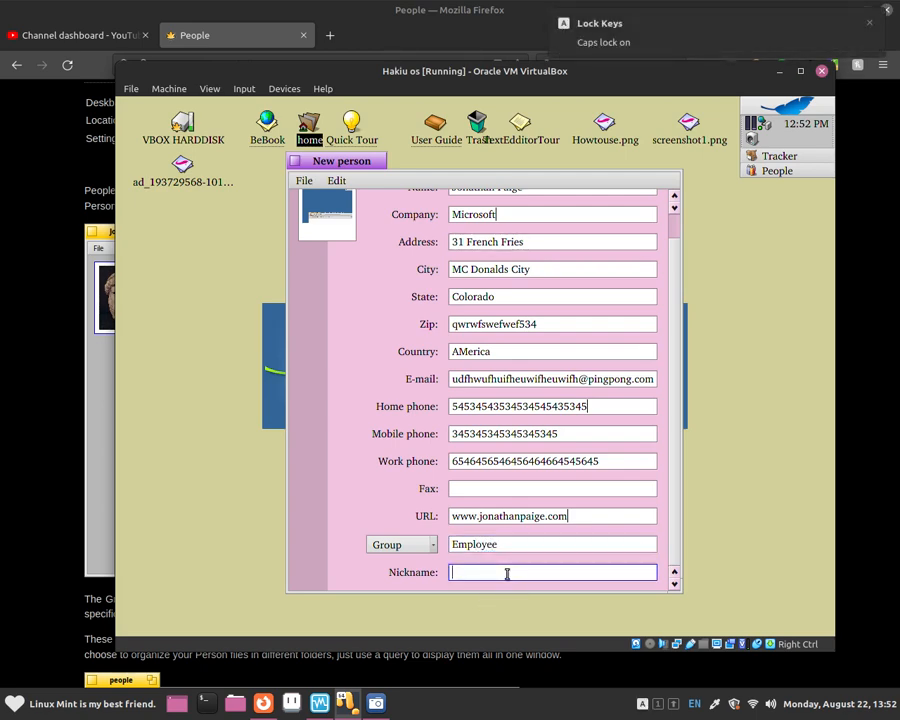
pyautogui.write('M')
pyautogui.press('capslock')
pyautogui.write('c Donalds Lover')
# Save the card with Save as under the contact's name in the People: Save dialog.
pyautogui.click(303, 181)
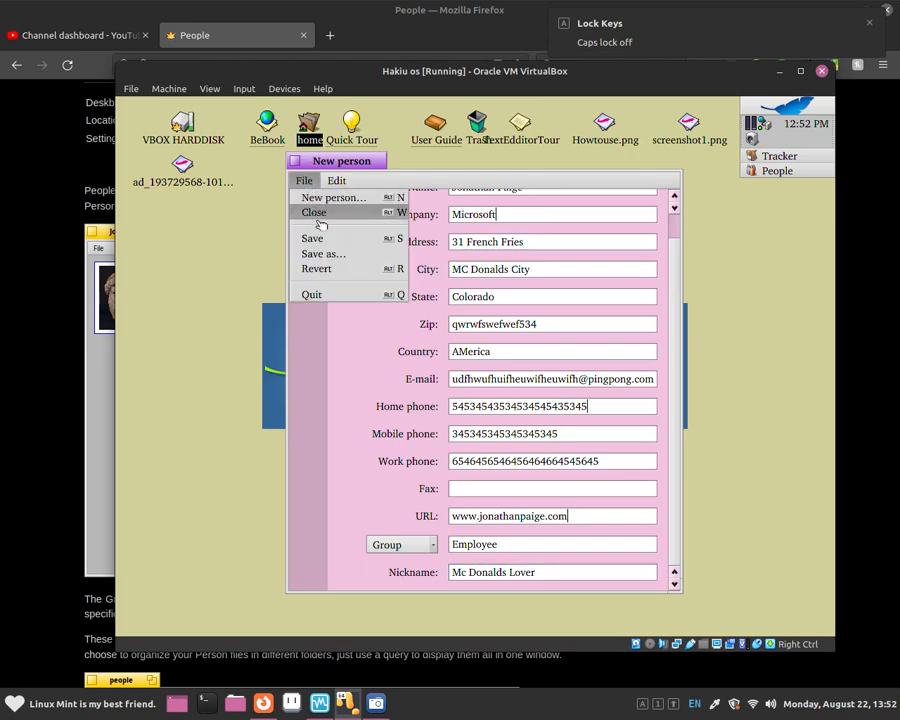
pyautogui.click(318, 253)
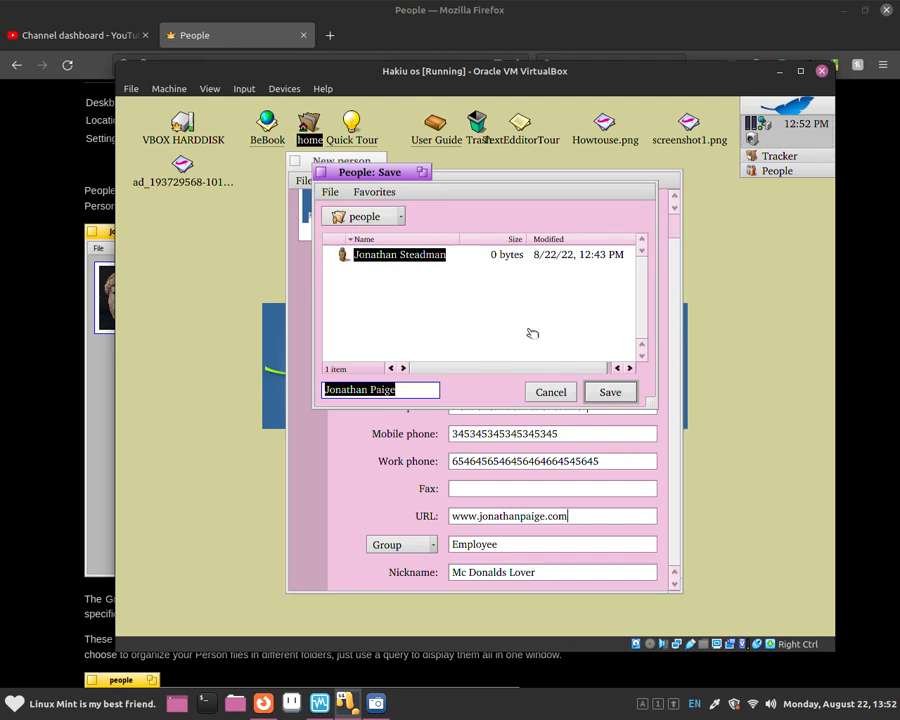
pyautogui.click(600, 393)
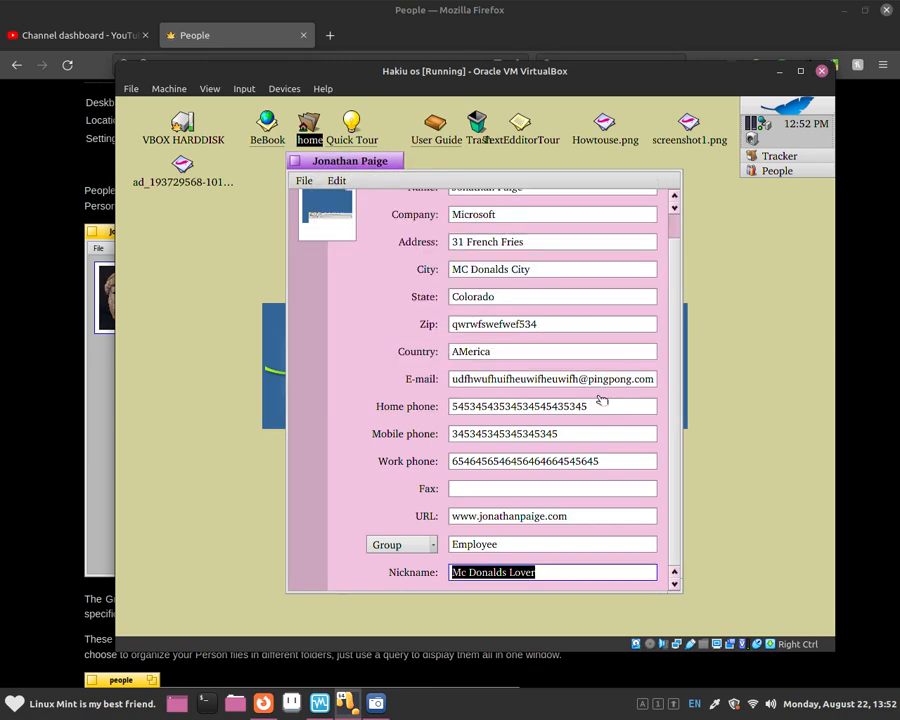
pyautogui.click(297, 181)
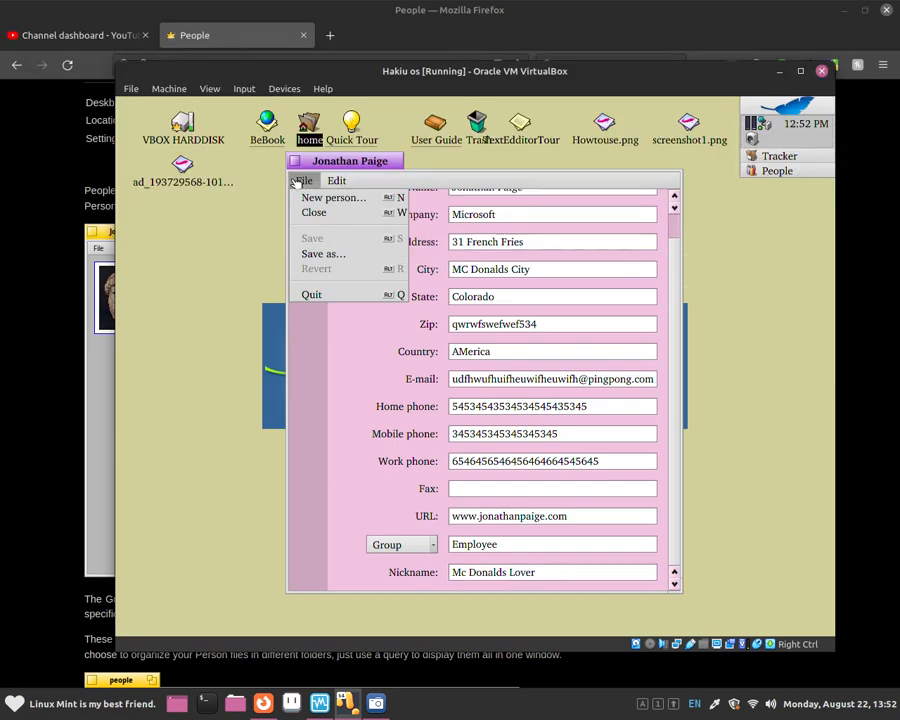
pyautogui.click(297, 181)
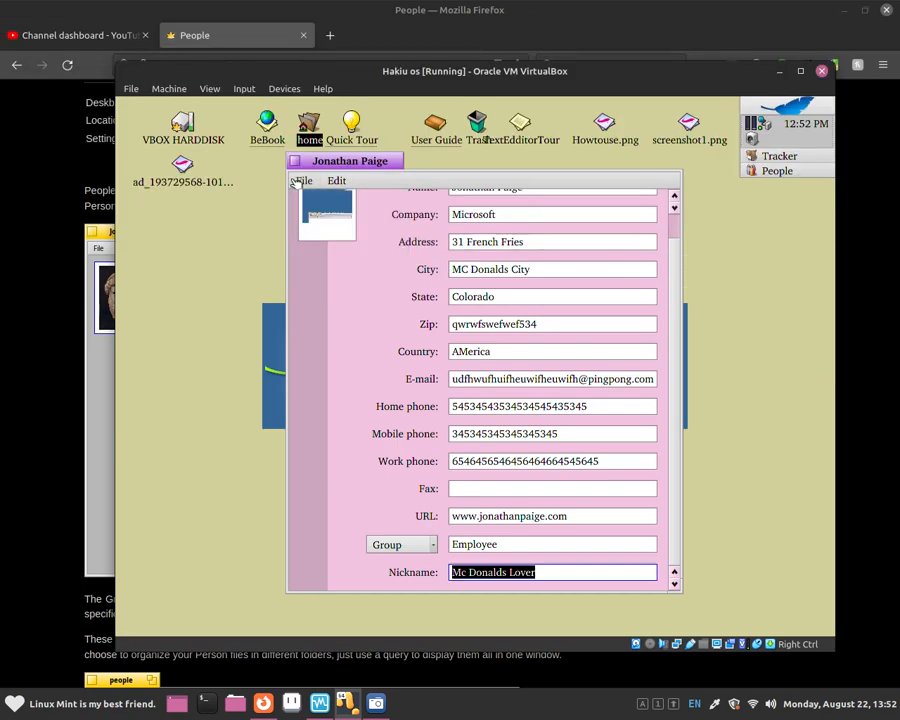
# Close the contact, reopen its saved file from home > people, and review its fields.
pyautogui.click(295, 164)
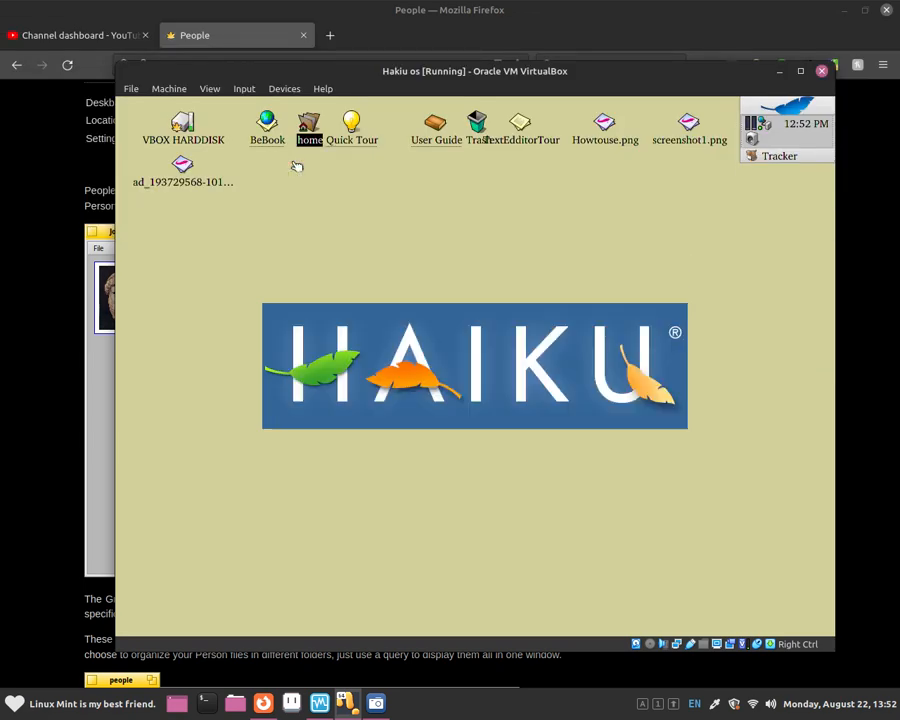
pyautogui.doubleClick(306, 133)
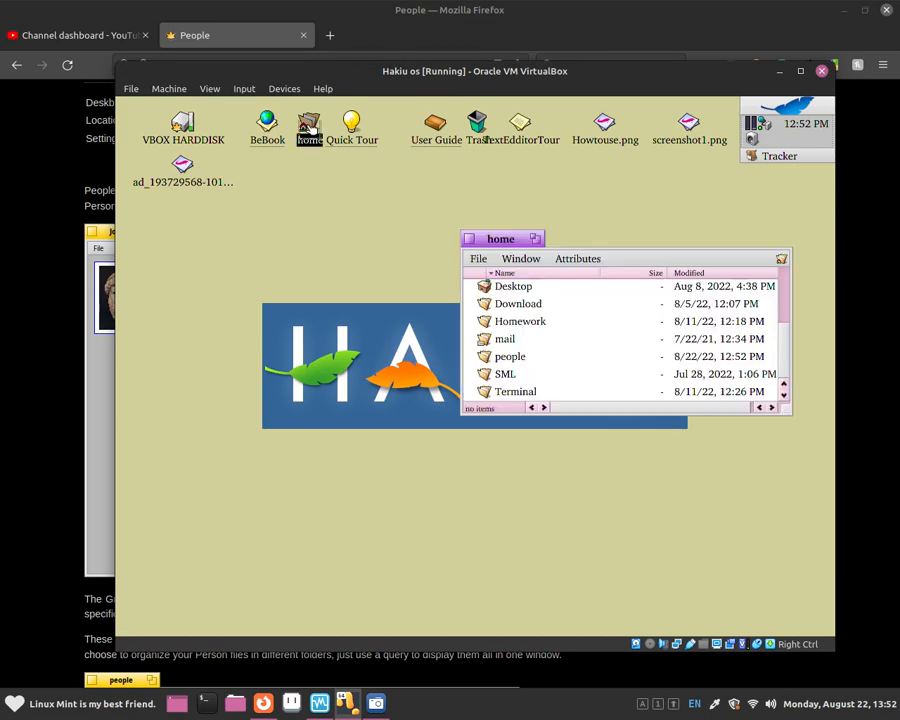
pyautogui.doubleClick(502, 360)
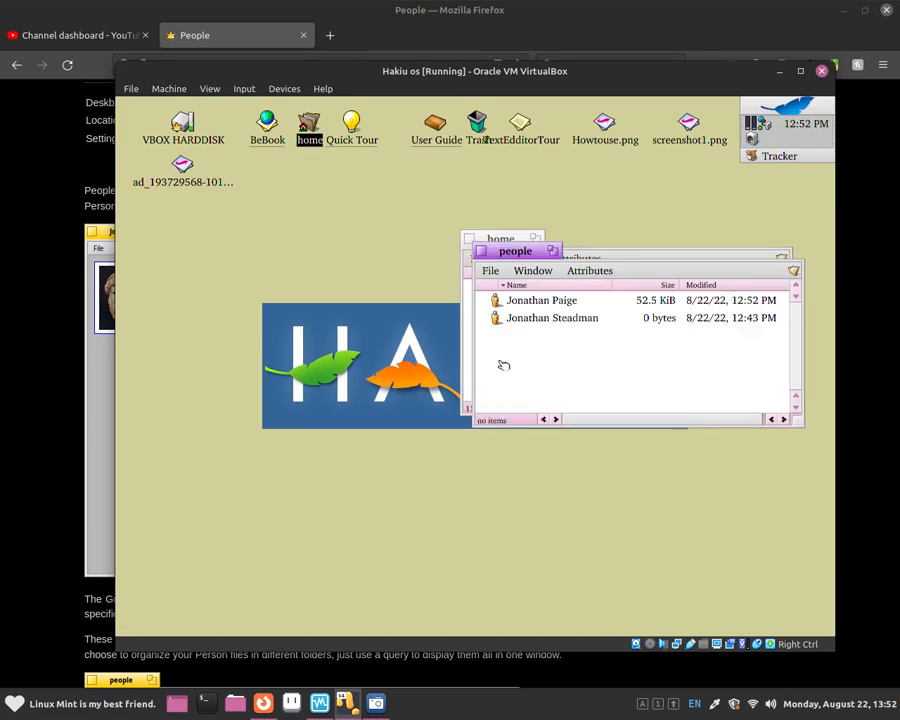
pyautogui.doubleClick(524, 301)
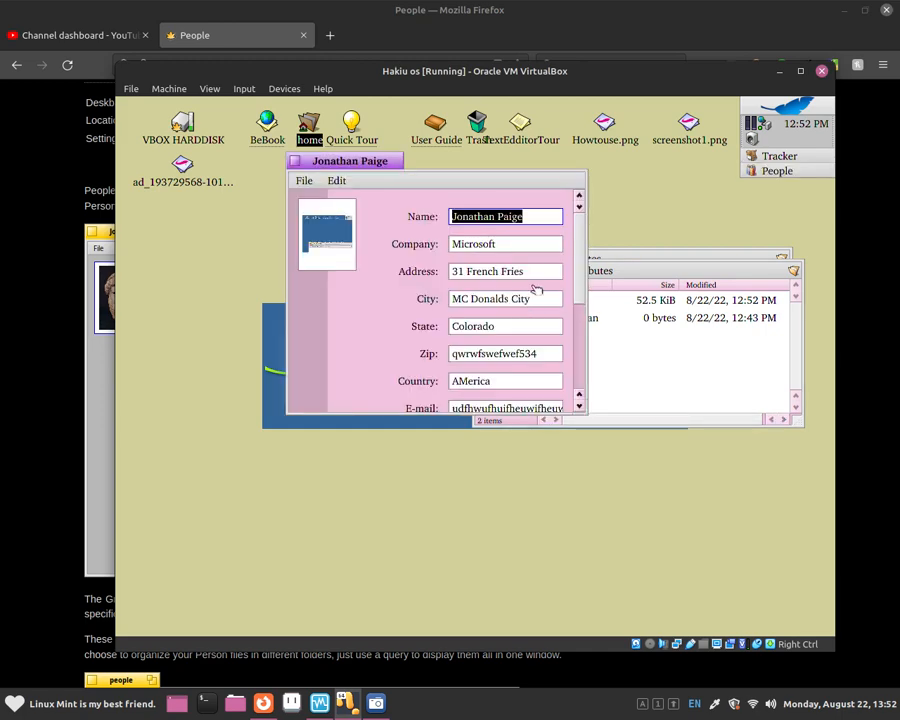
pyautogui.scroll(-5, 579, 250)
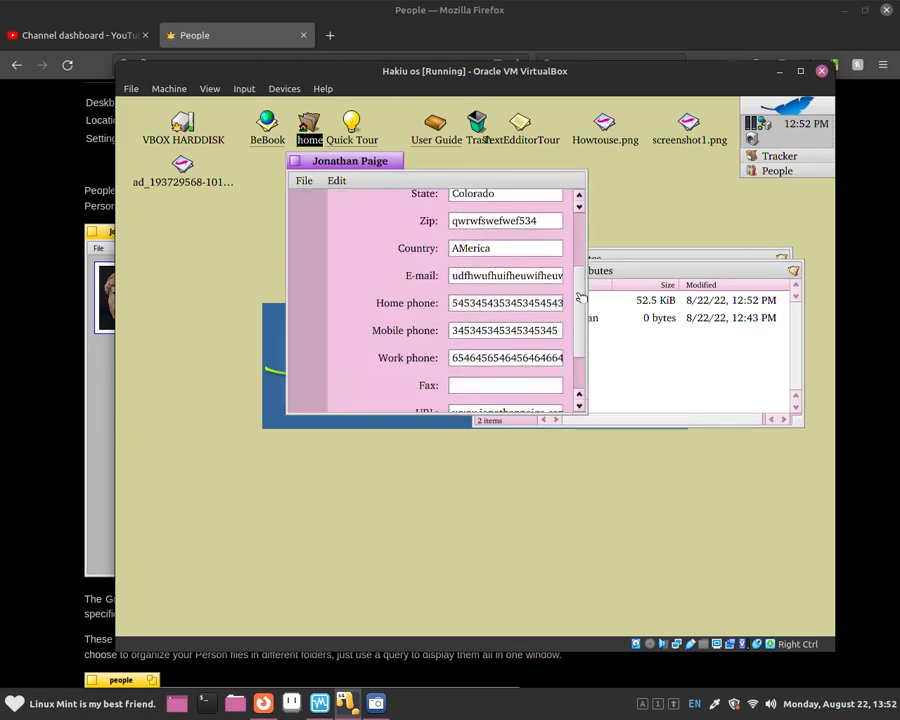
pyautogui.moveTo(579, 307)
pyautogui.mouseDown()
pyautogui.moveTo(573, 356)
pyautogui.moveTo(574, 202)
pyautogui.moveTo(569, 321)
pyautogui.moveTo(569, 281)
pyautogui.moveTo(570, 305)
pyautogui.mouseUp()
pyautogui.click(302, 181)
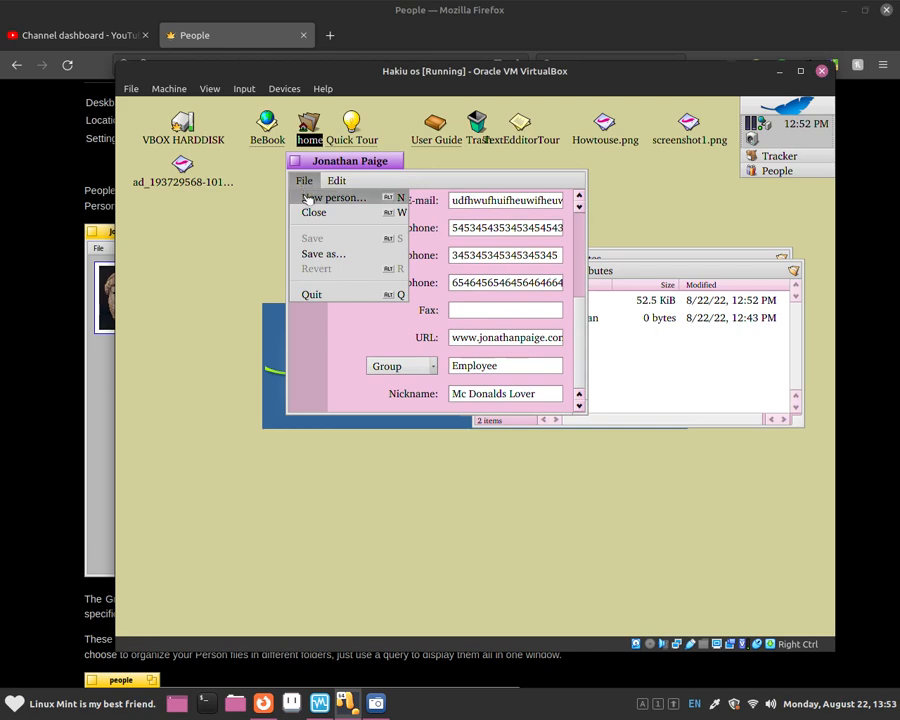
pyautogui.click(318, 197)
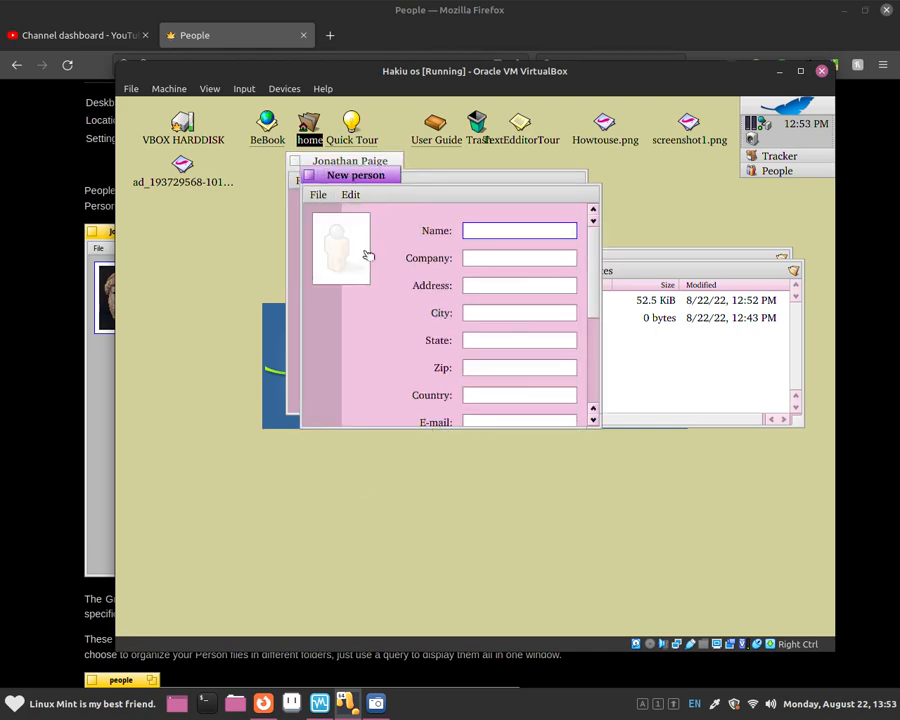
pyautogui.click(318, 195)
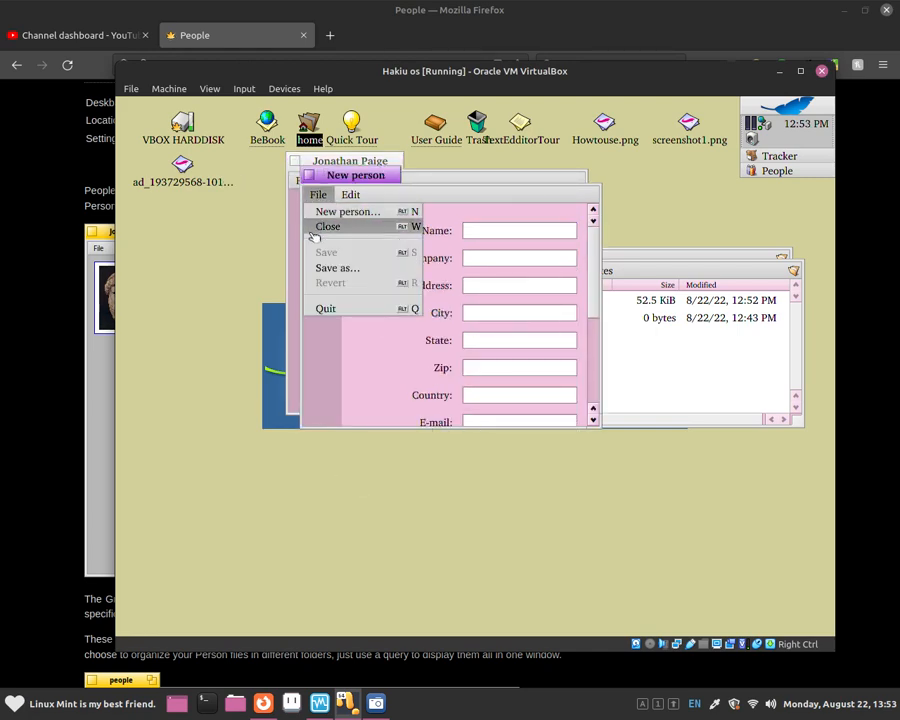
pyautogui.click(318, 227)
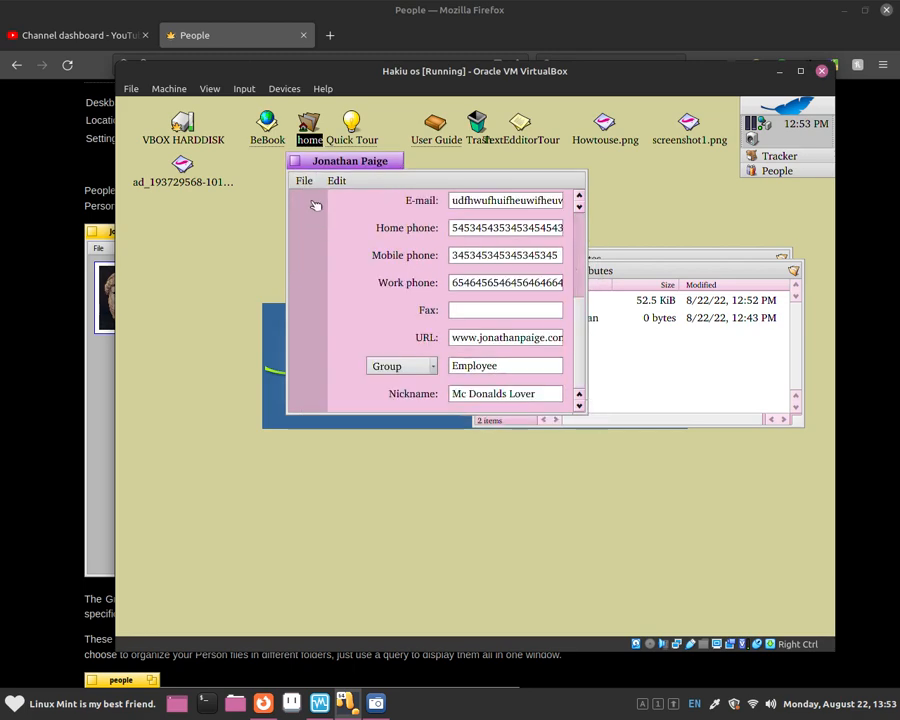
pyautogui.click(304, 182)
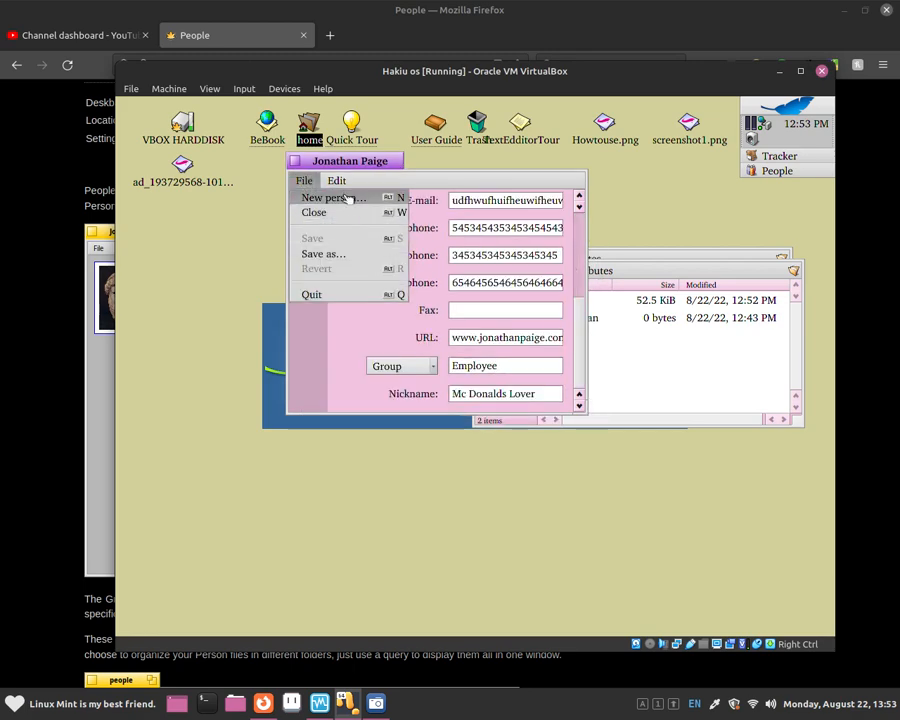
pyautogui.moveTo(340, 181)
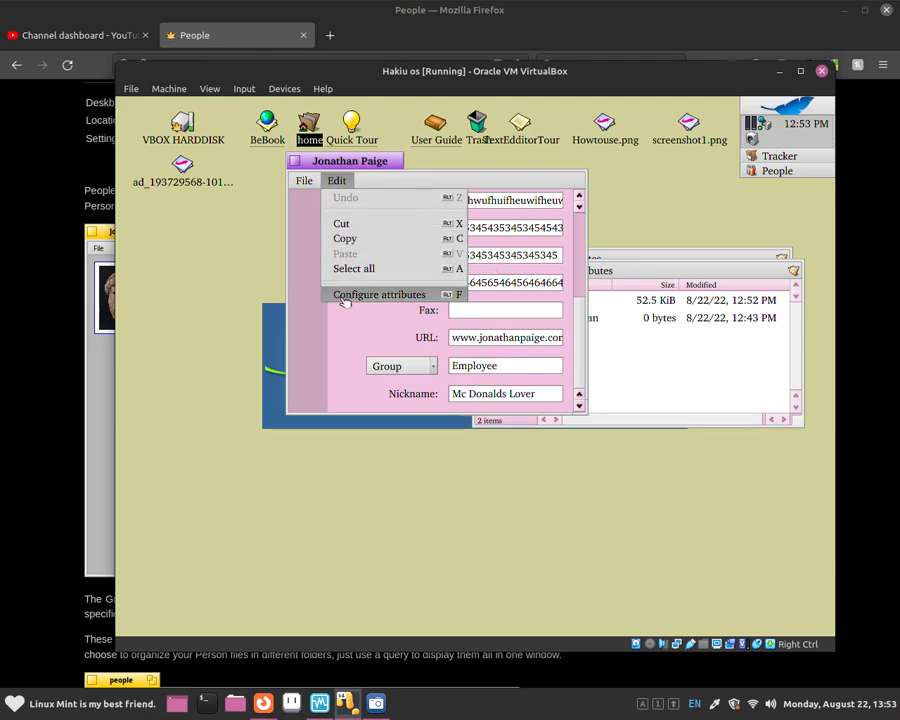
pyautogui.click(448, 295)
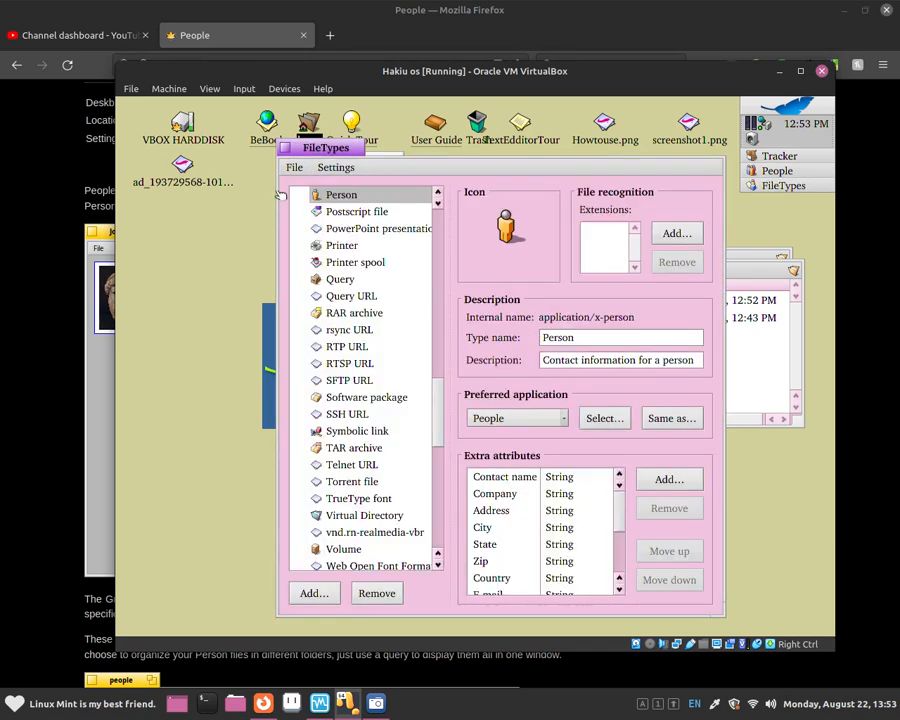
pyautogui.click(288, 147)
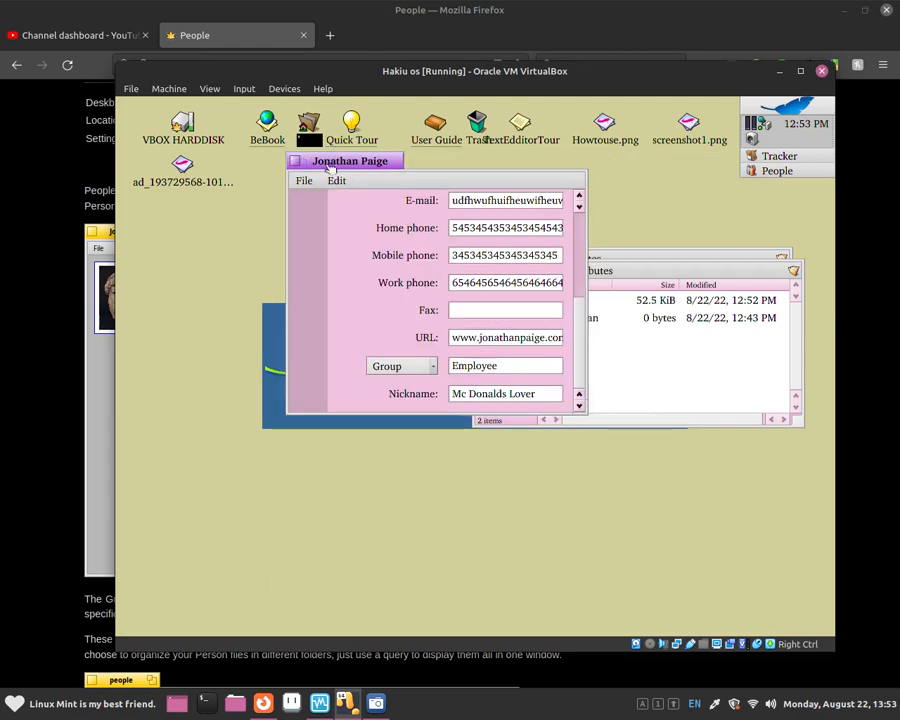
pyautogui.moveTo(335, 158); pyautogui.dragTo(315, 160)
pyautogui.scroll(5, 548, 240)
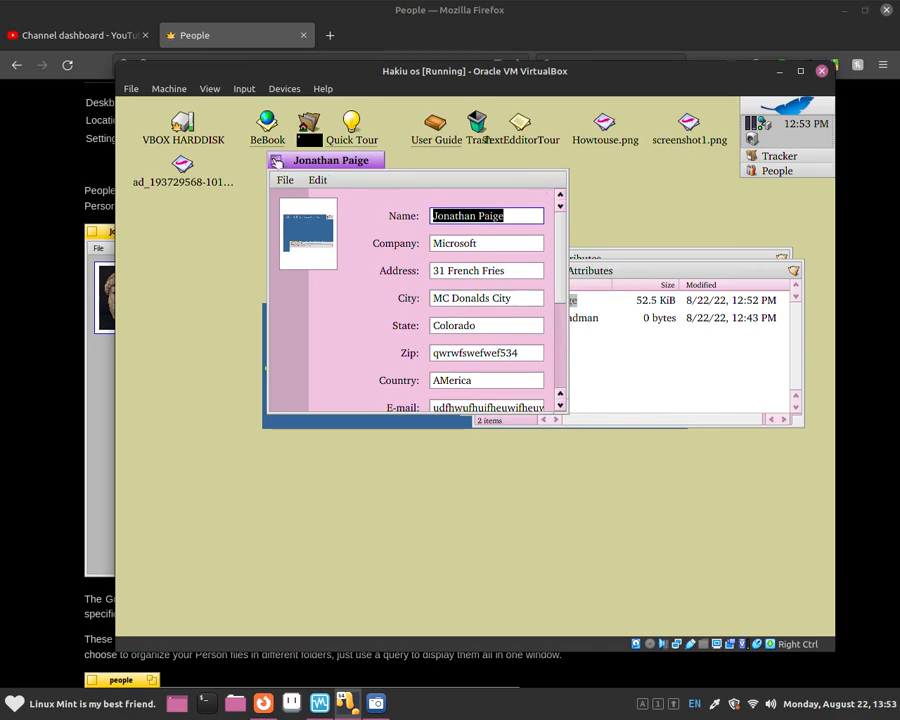
# Close the contact window plus the people and home folder windows, then bring up SimpleScreenRecorder.
pyautogui.click(276, 161)
pyautogui.moveTo(507, 251); pyautogui.dragTo(461, 252)
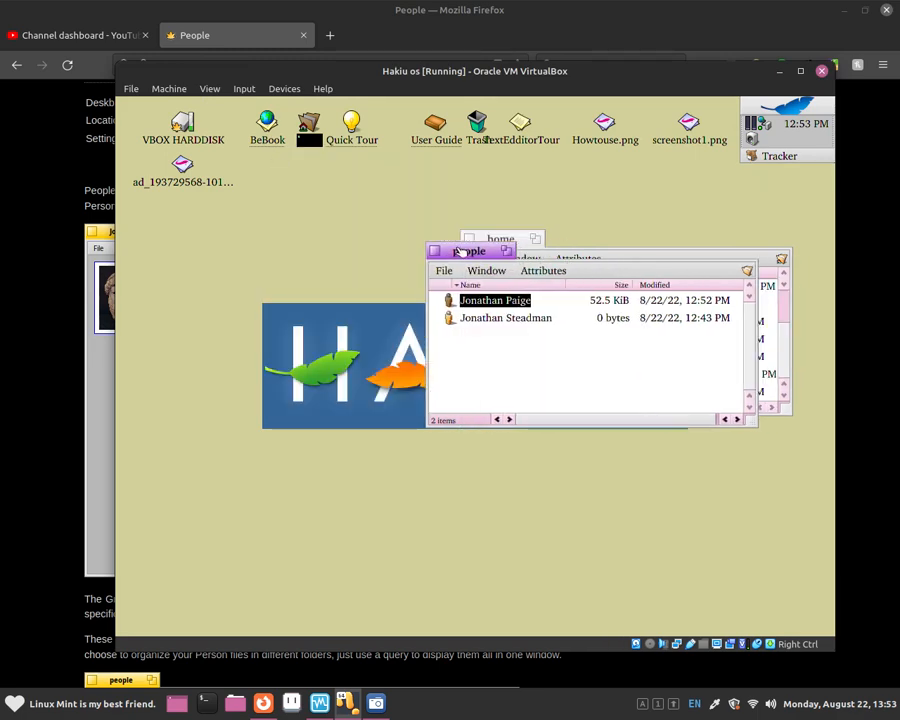
pyautogui.click(436, 251)
pyautogui.click(470, 239)
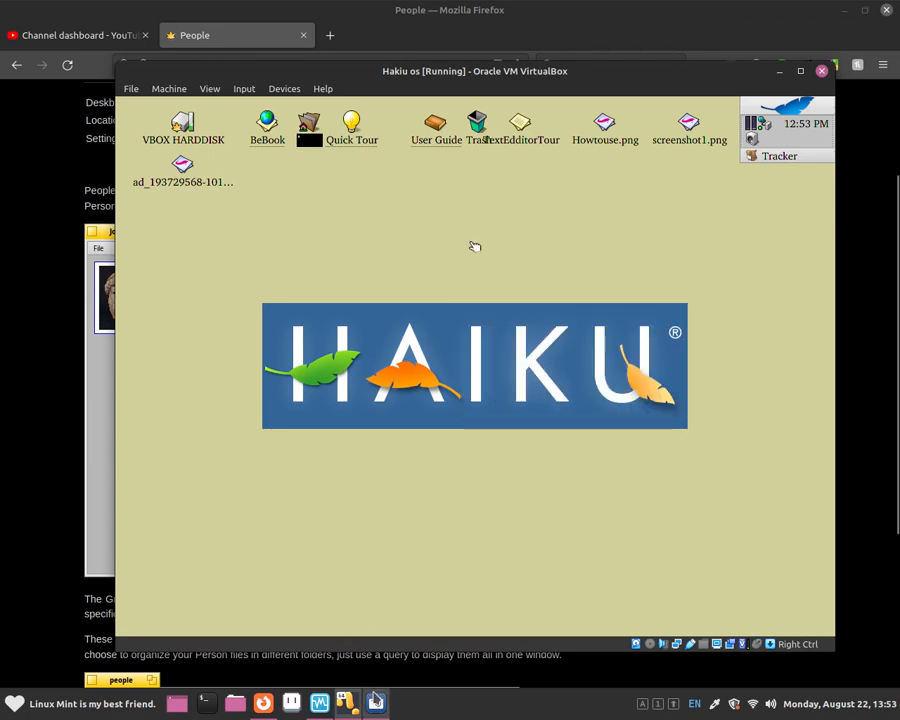
pyautogui.click(376, 703)
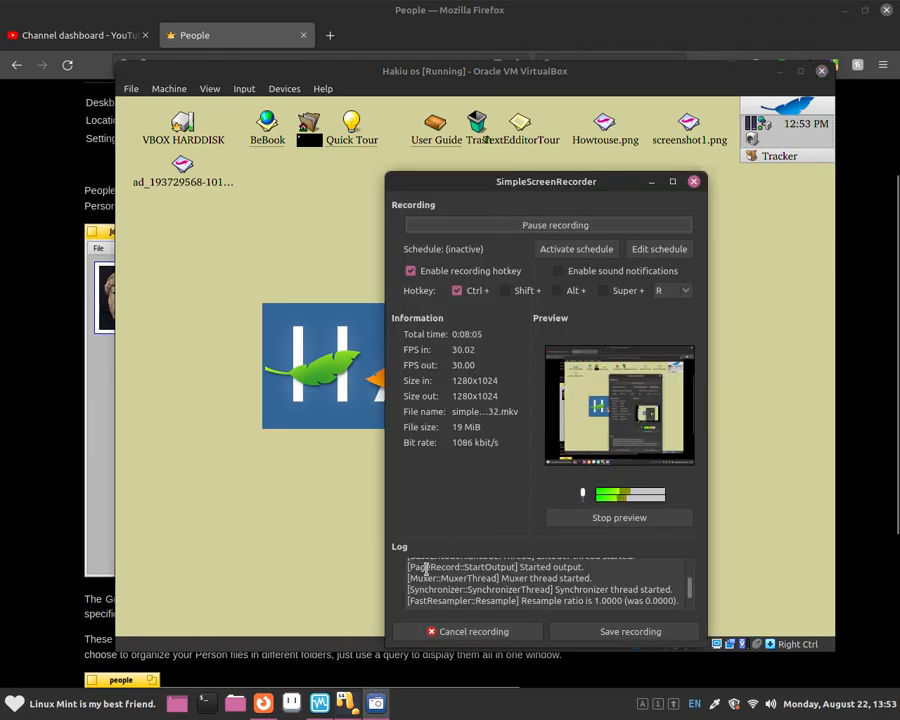